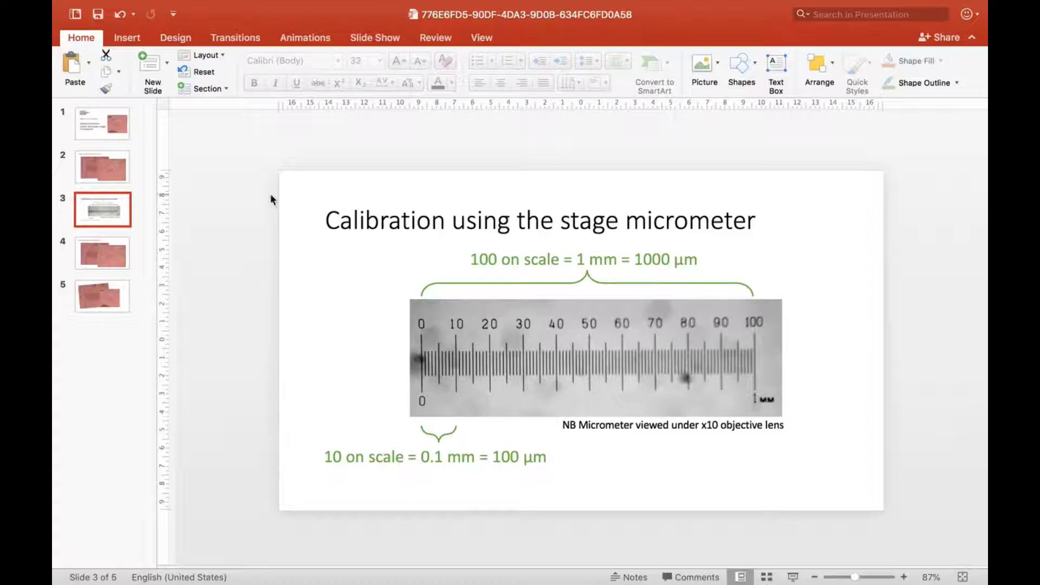
- On slide 4, select both x40 micrographs and shrink them together
left_click(98, 249)
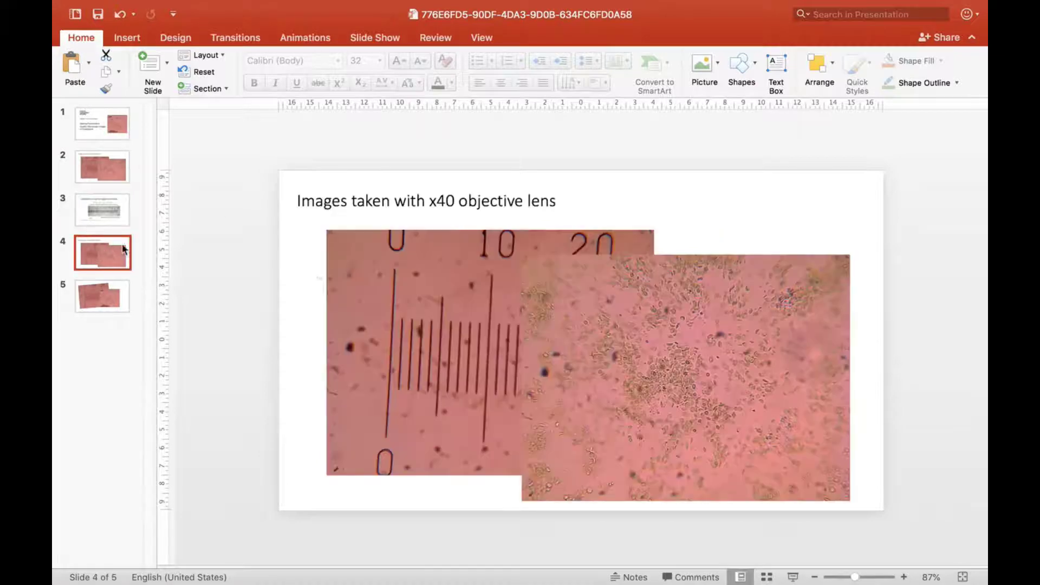
left_click(673, 364)
left_click(482, 374)
left_click(743, 373)
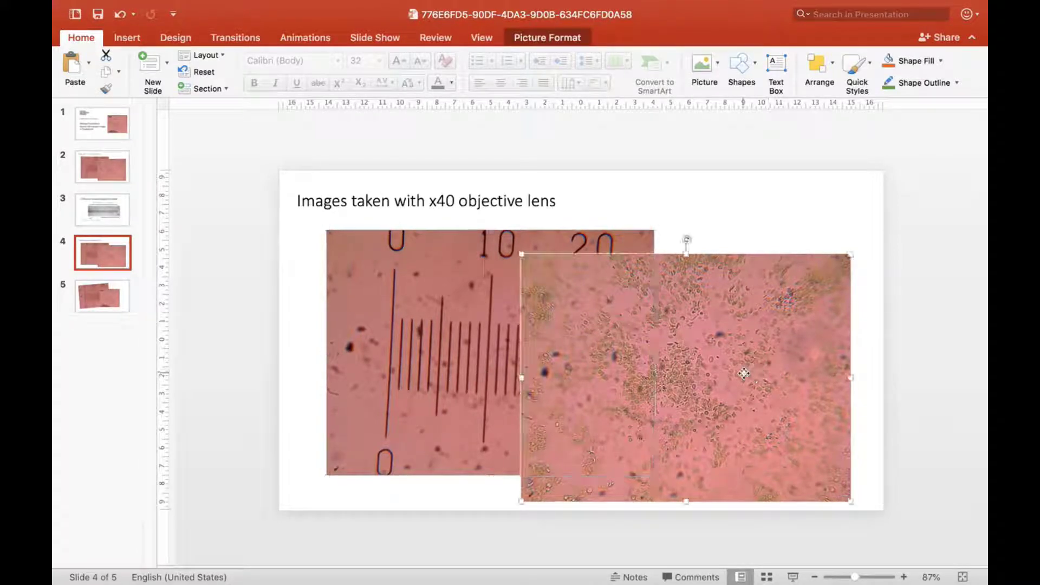
left_click(489, 336, "shift")
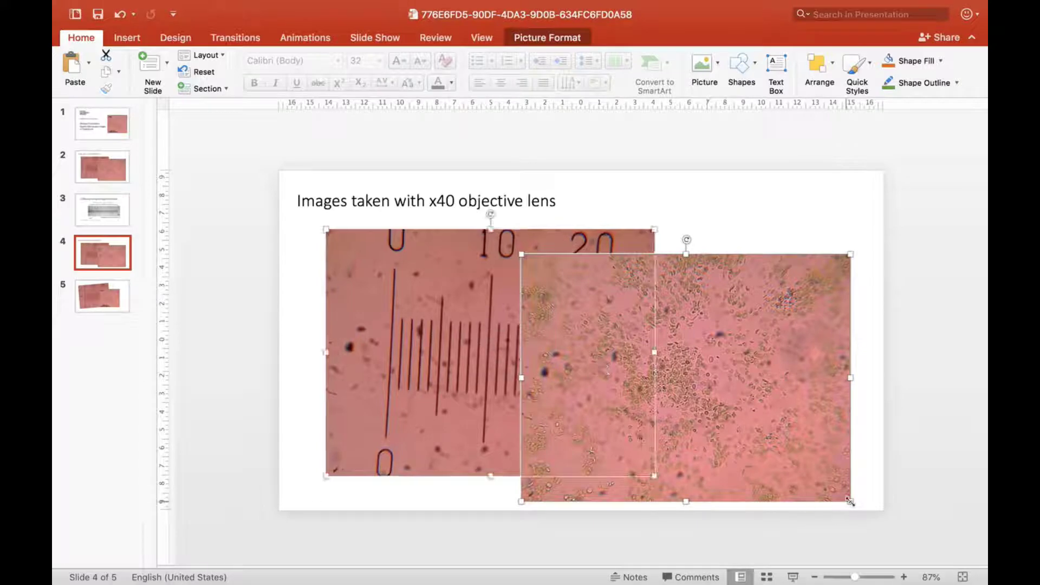
left_click_drag(849, 500, 768, 464)
- Arrange the micrometer picture on the left and the cell micrograph beside it on the right
left_click(691, 485)
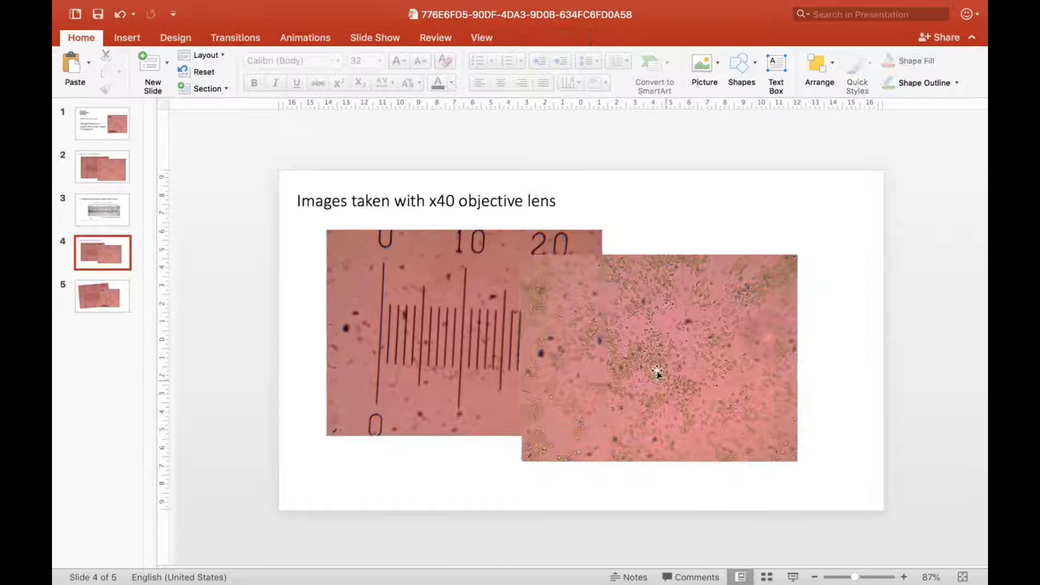
left_click_drag(657, 367, 738, 351)
left_click_drag(496, 364, 482, 374)
left_click_drag(669, 355, 658, 358)
left_click(533, 391)
left_click_drag(532, 391, 542, 391)
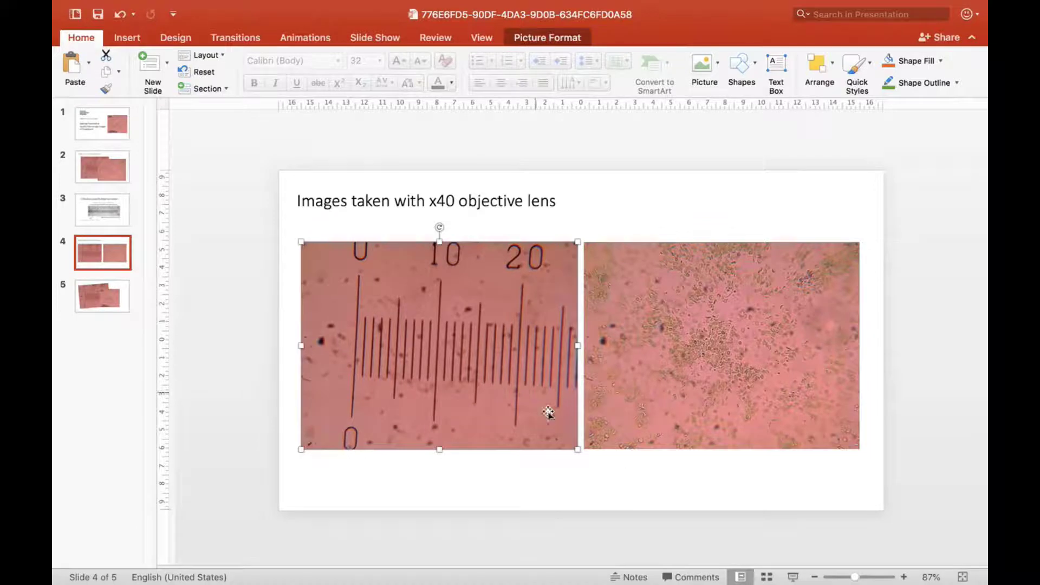
left_click(654, 472)
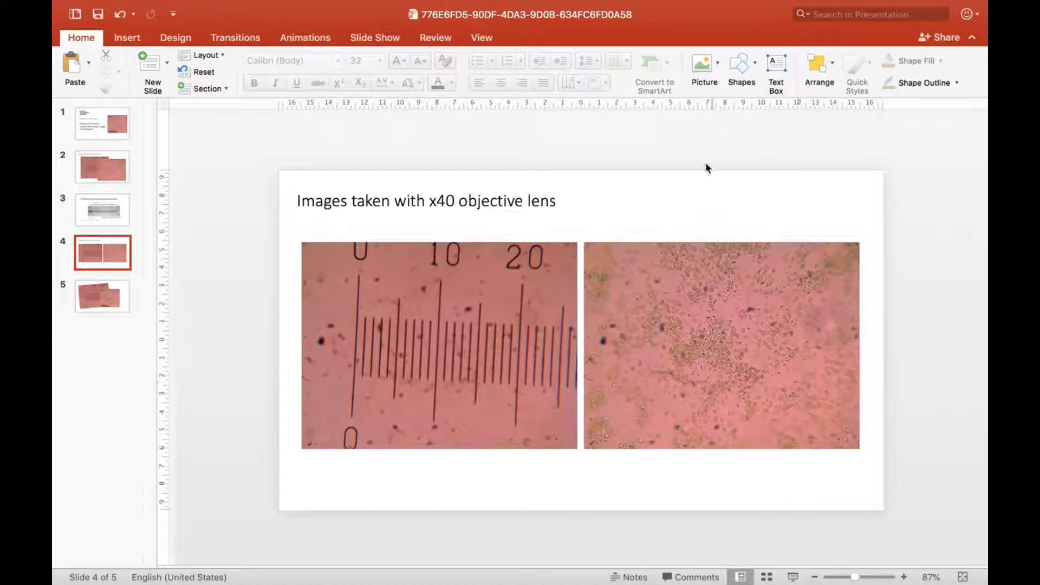
left_click(691, 313)
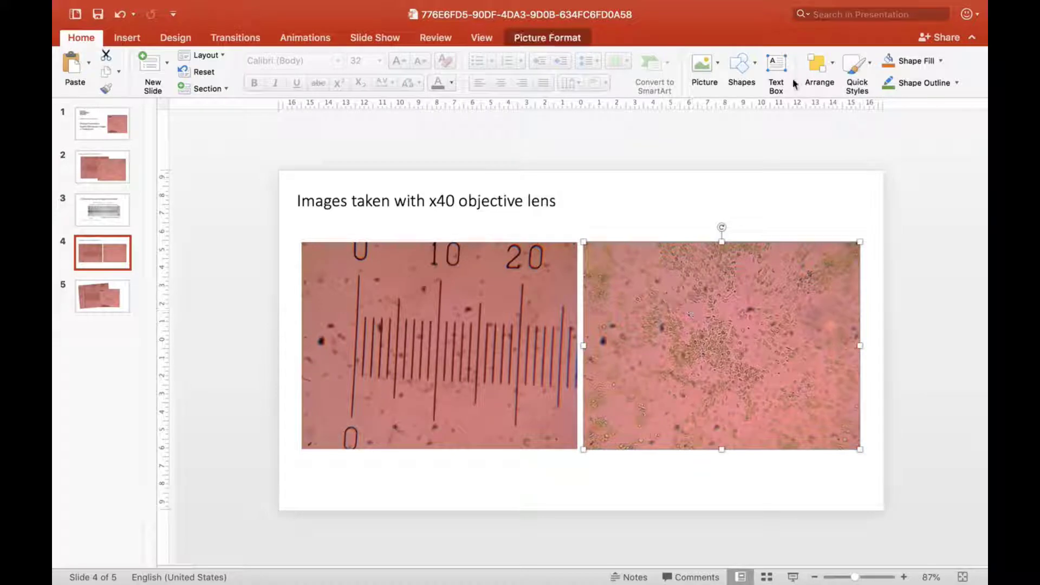
- Crop the cell micrograph from the bottom-right and top-left to about 9.96 × 8.01 cm
left_click(693, 65)
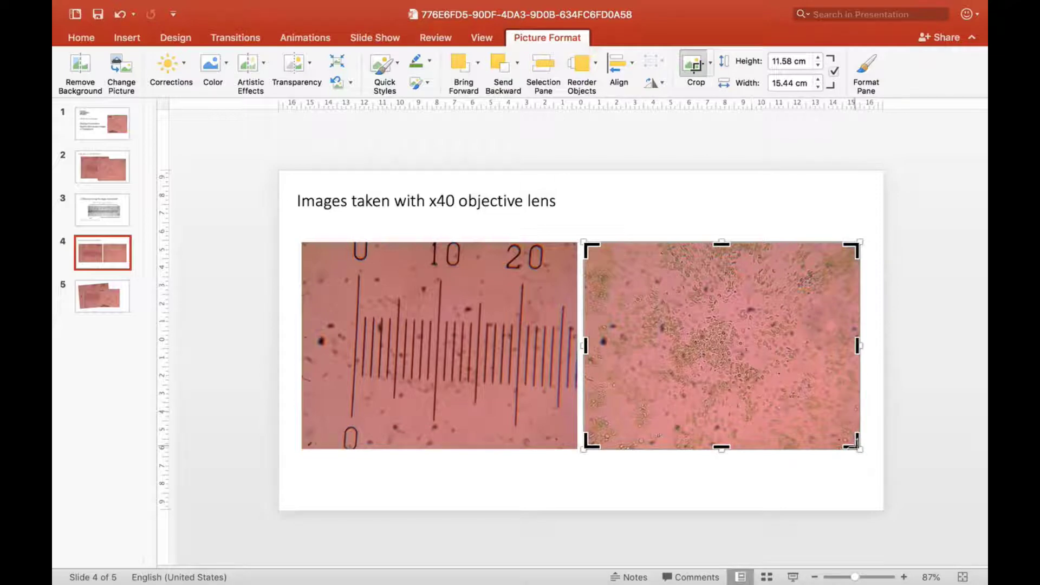
left_click_drag(854, 443, 792, 427)
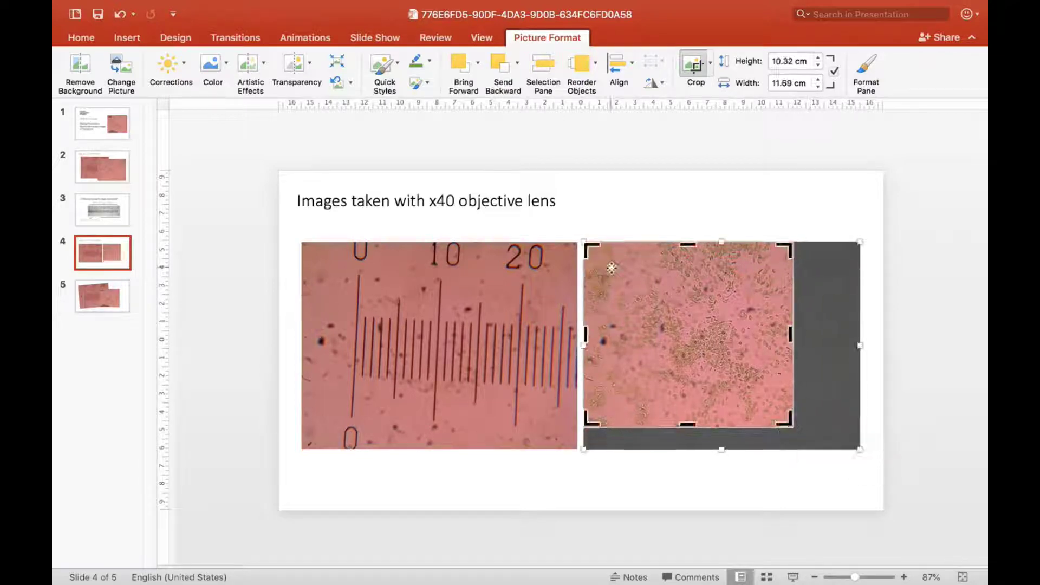
left_click_drag(587, 248, 612, 267)
left_click(727, 176)
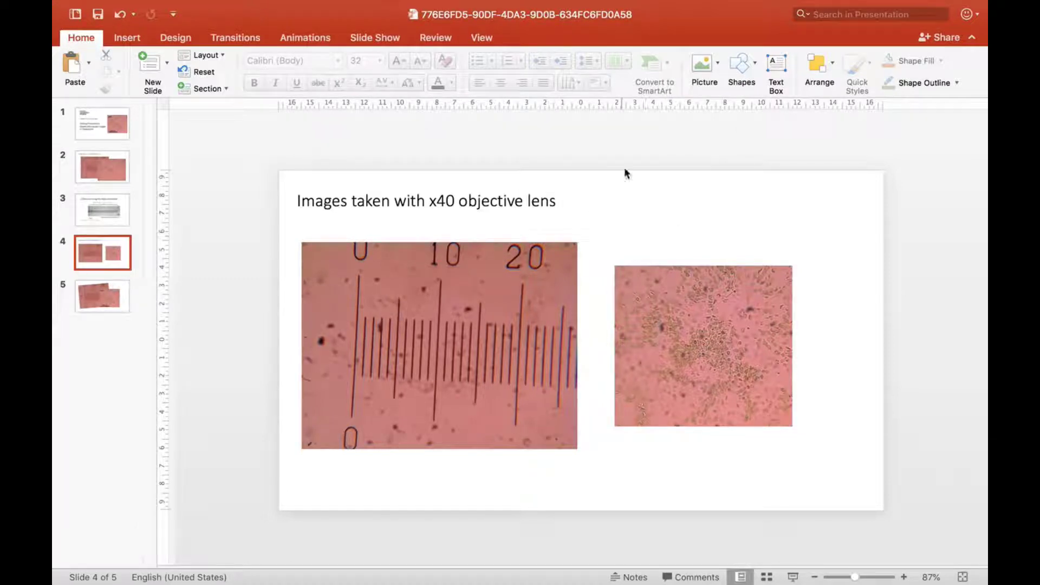
- Switch to slide 3, the stage micrometer calibration slide
left_click(562, 286)
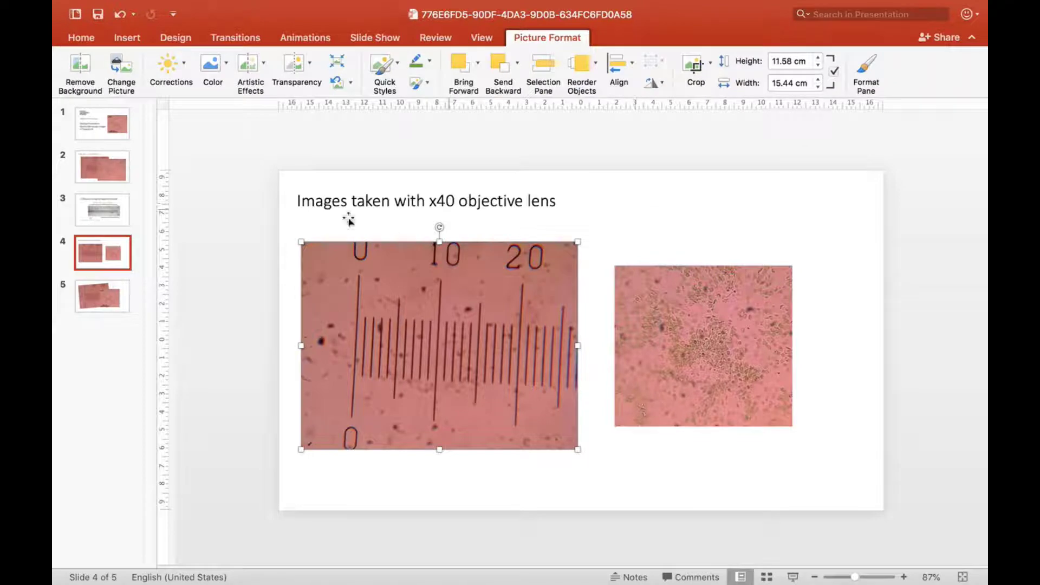
left_click(125, 210)
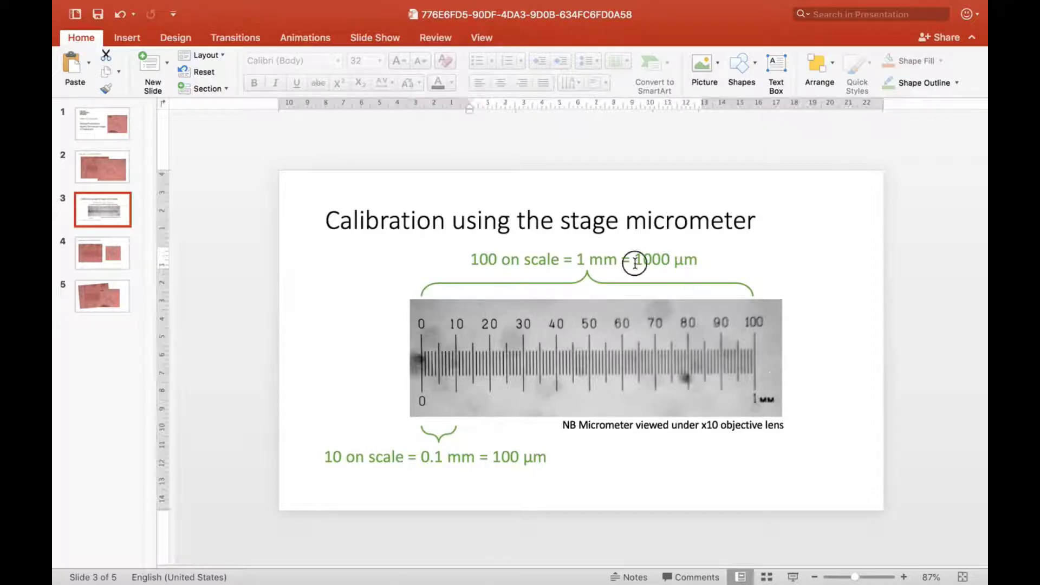
- Check the 1000 µm and 0.1 mm / 100 µm values on slide 3, then return to slide 4
left_click_drag(634, 263, 699, 266)
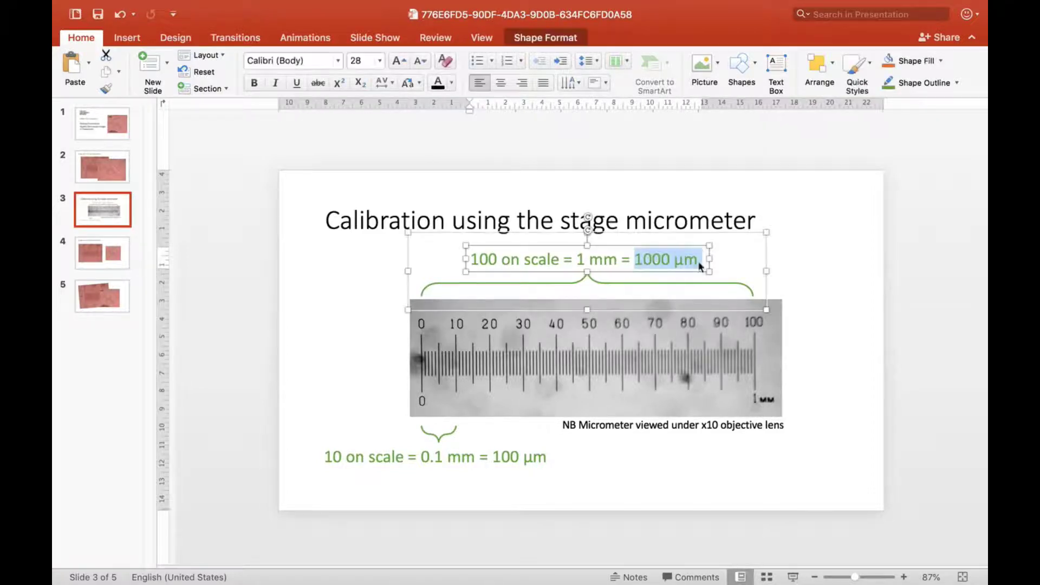
left_click(830, 330)
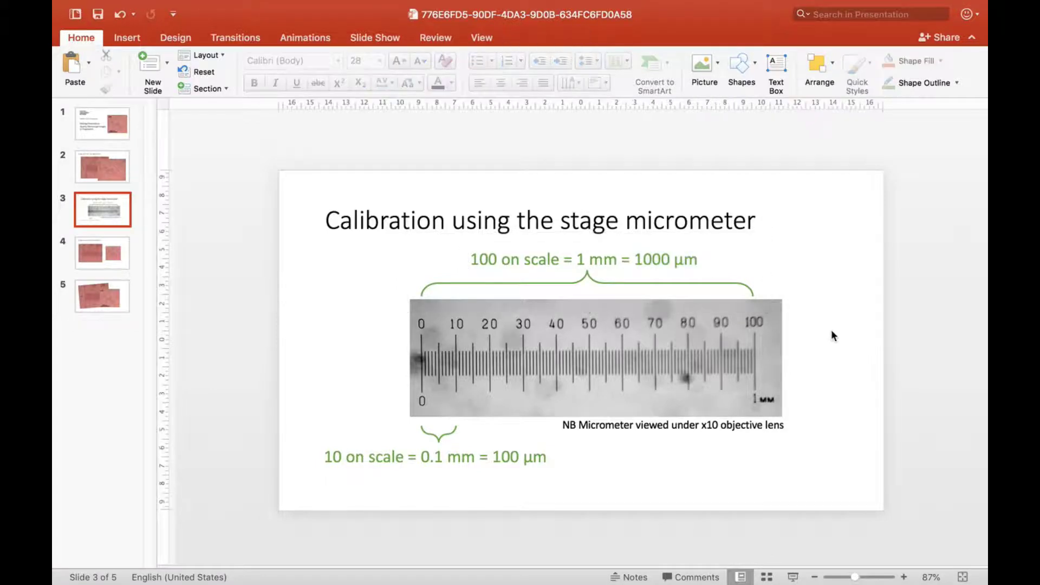
left_click(110, 260)
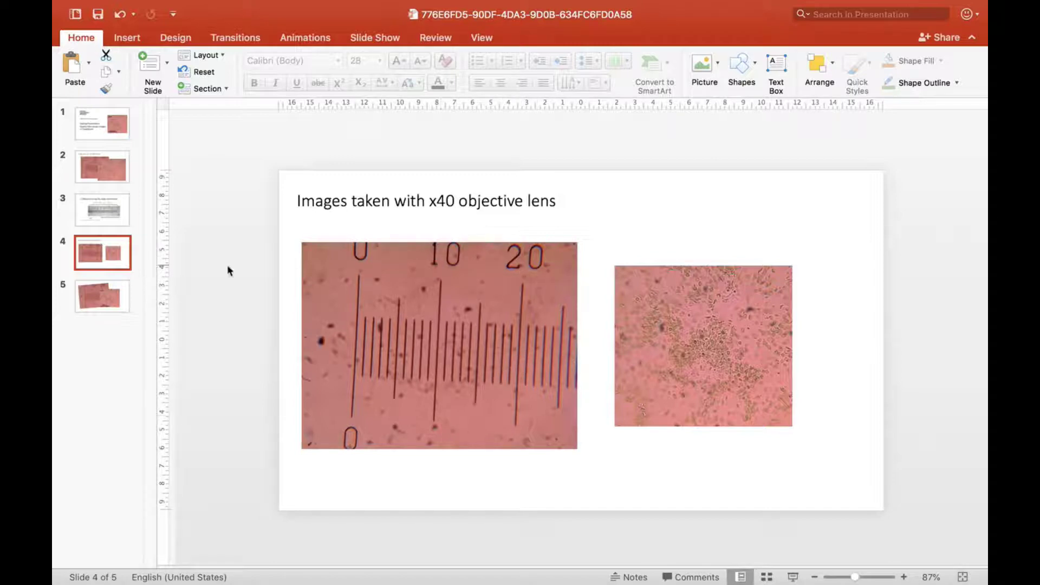
left_click(106, 219)
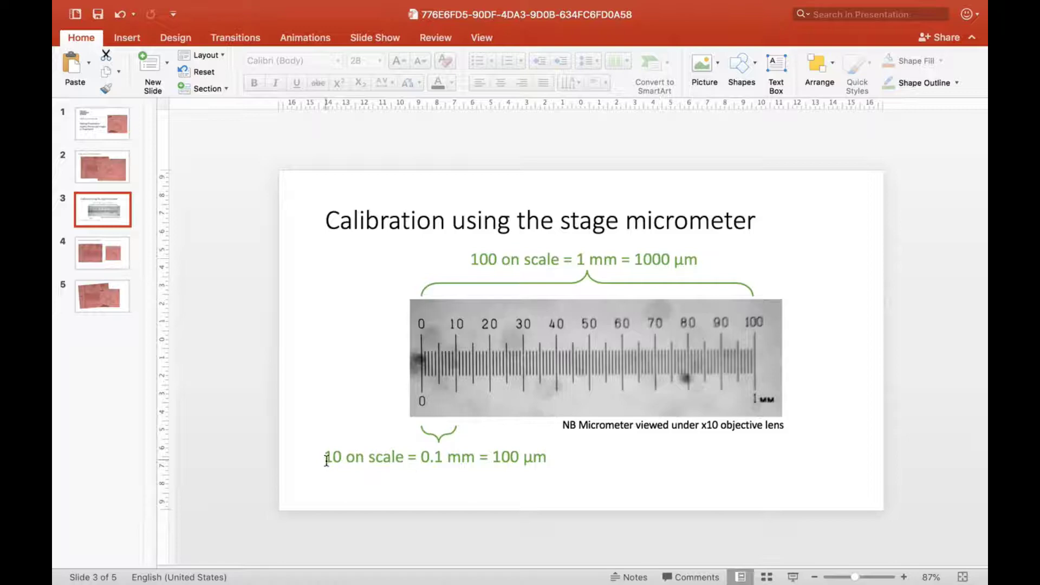
left_click(441, 458)
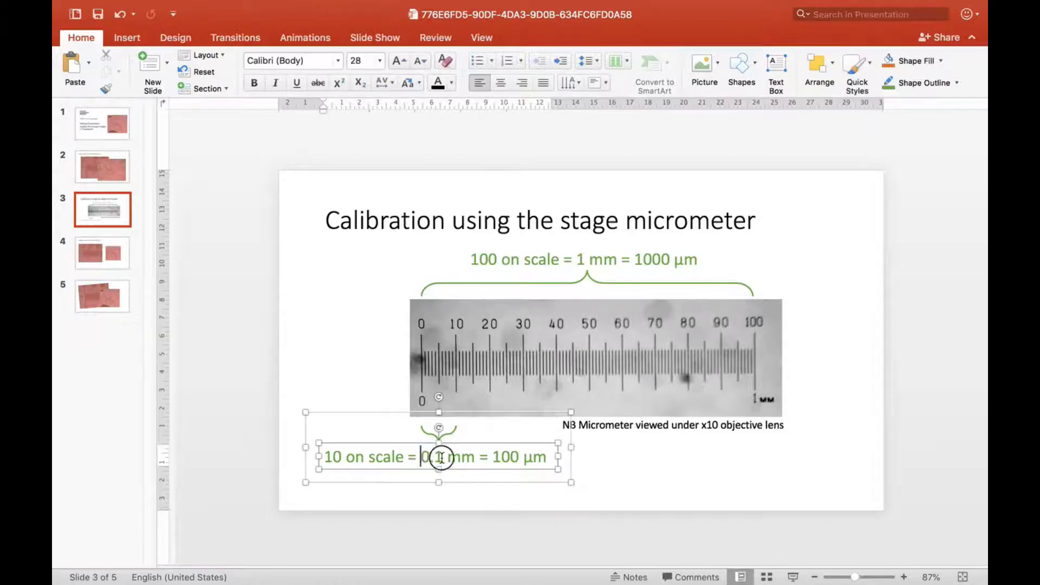
left_click_drag(440, 457, 551, 455)
left_click(529, 509)
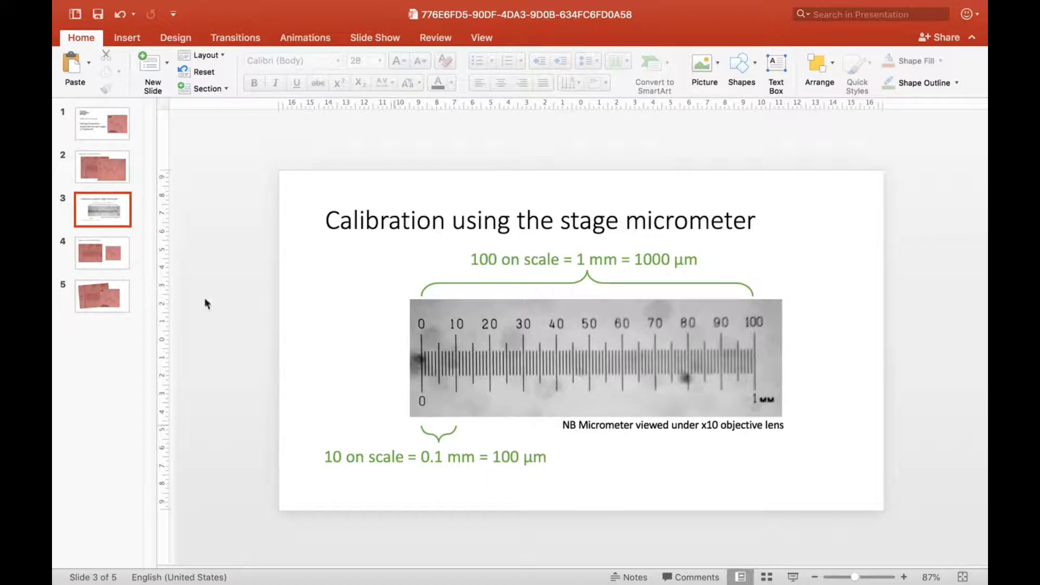
left_click(112, 266)
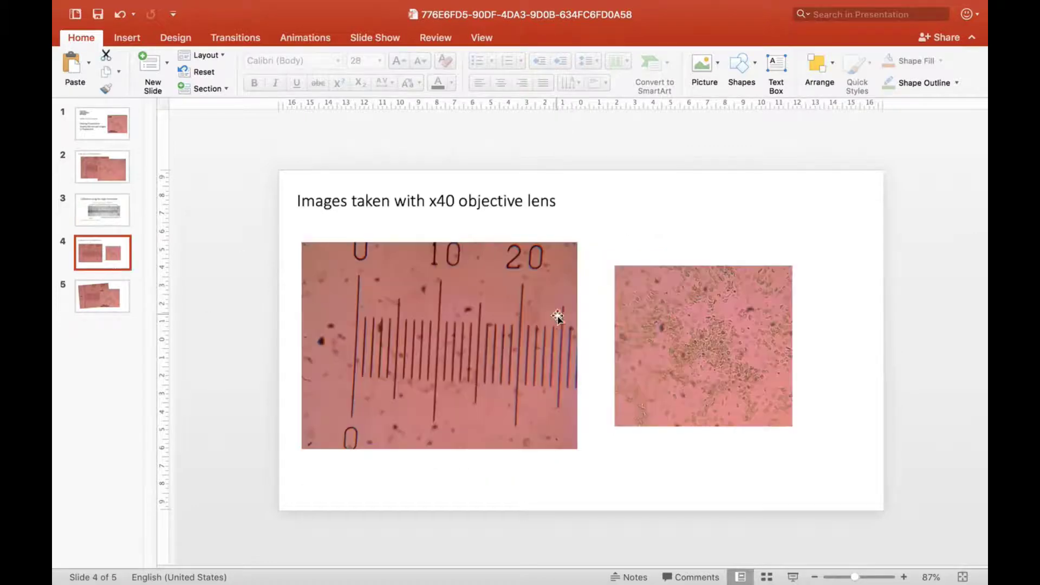
- Rotate the micrometer picture slightly and draw a straight line across its 0–10 scale divisions
left_click(544, 375)
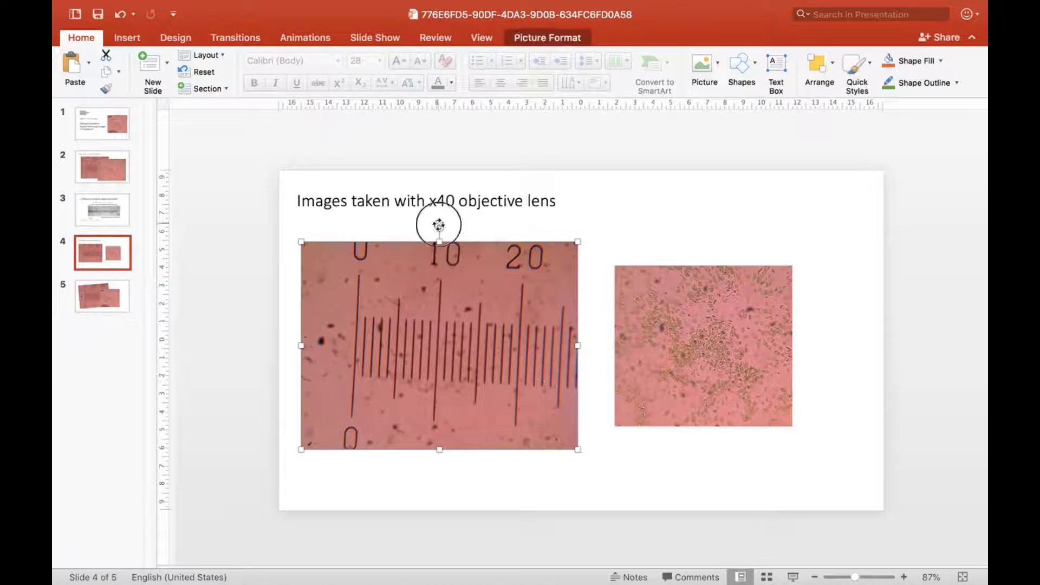
left_click_drag(438, 225, 427, 223)
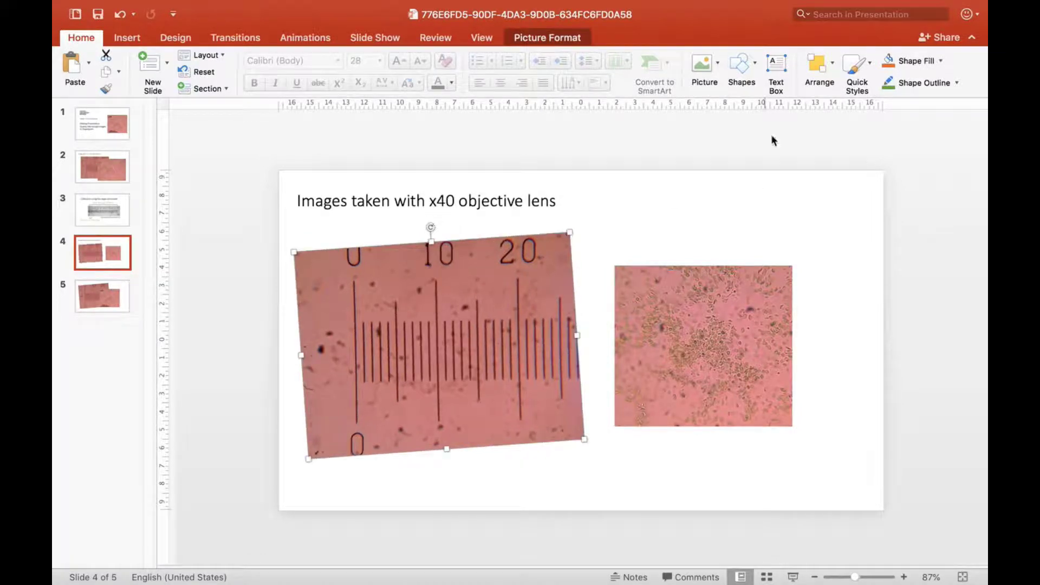
left_click(751, 76)
left_click(717, 110)
left_click_drag(357, 355, 440, 359)
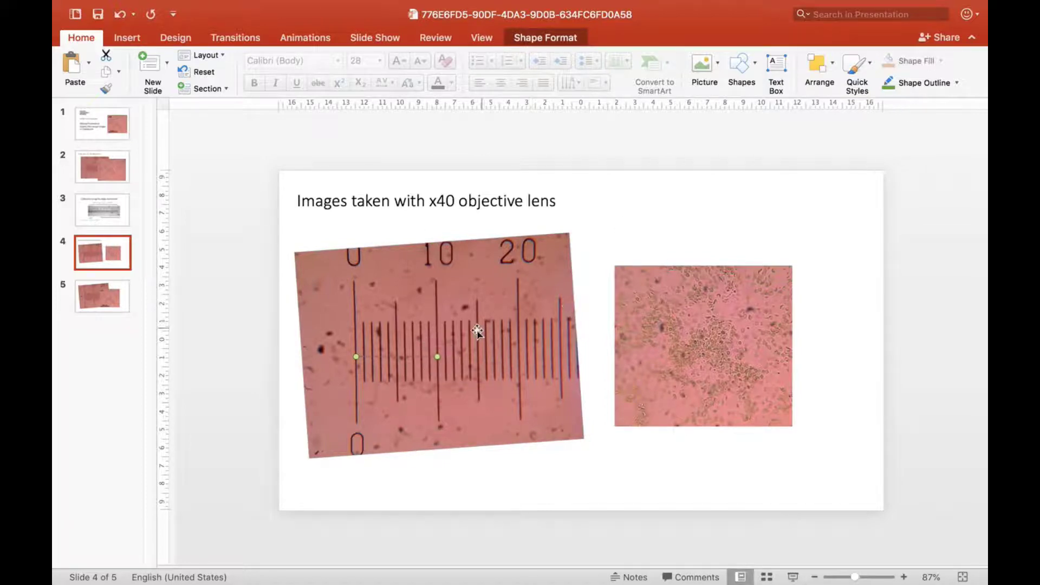
- Make the measurement line 4½ pt thick and black
left_click(957, 83)
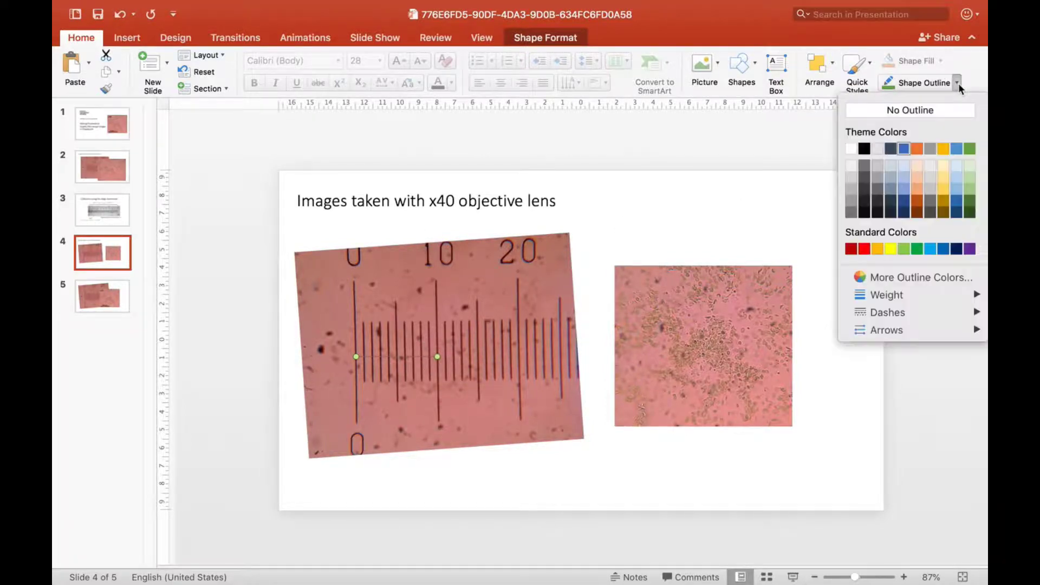
mouse_move(937, 297)
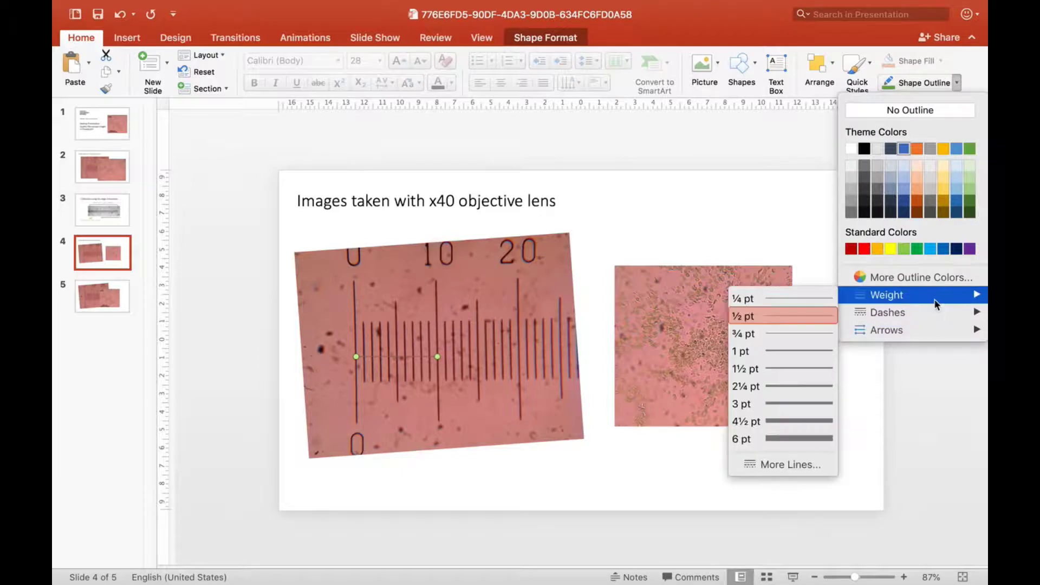
left_click(804, 428)
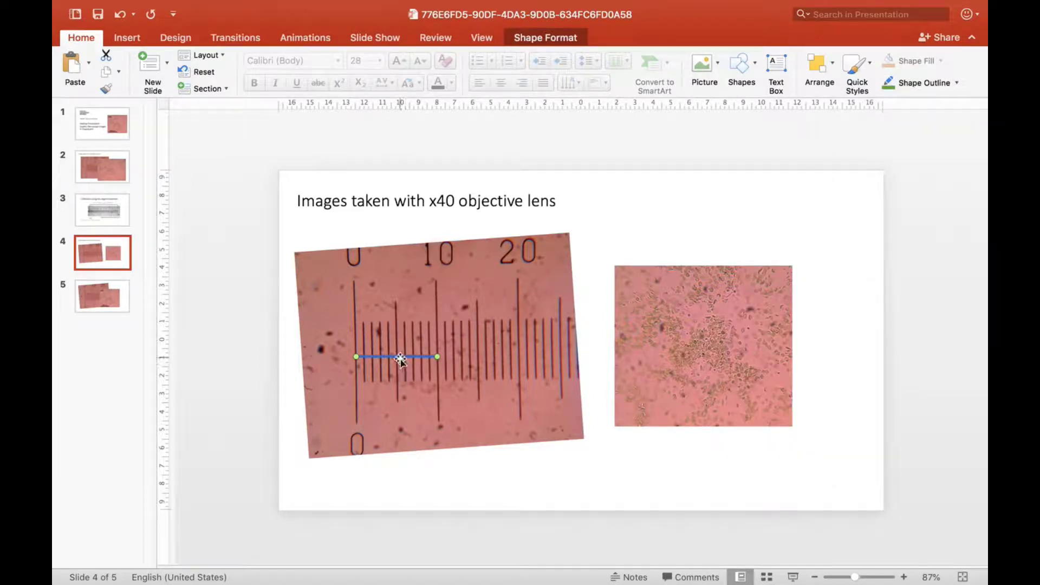
left_click(957, 83)
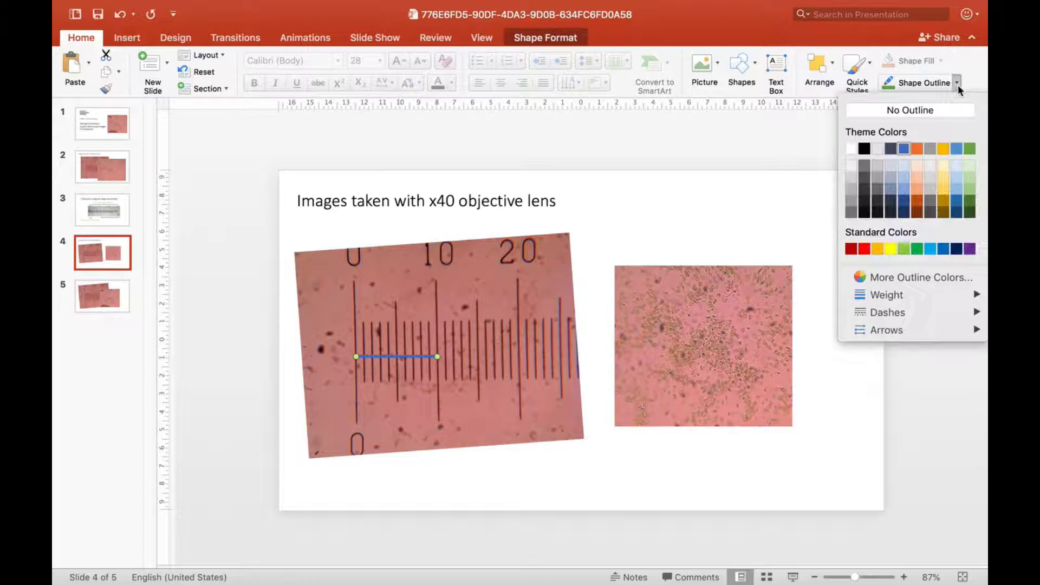
left_click(865, 149)
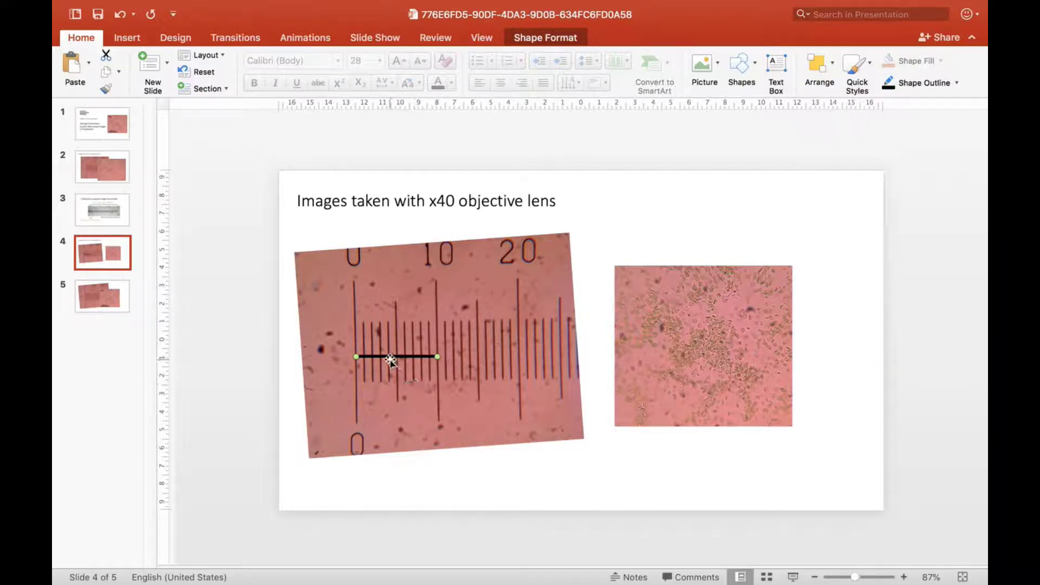
- Move the black line onto the lower left of the cell micrograph as a scale bar
left_click_drag(387, 356, 387, 340)
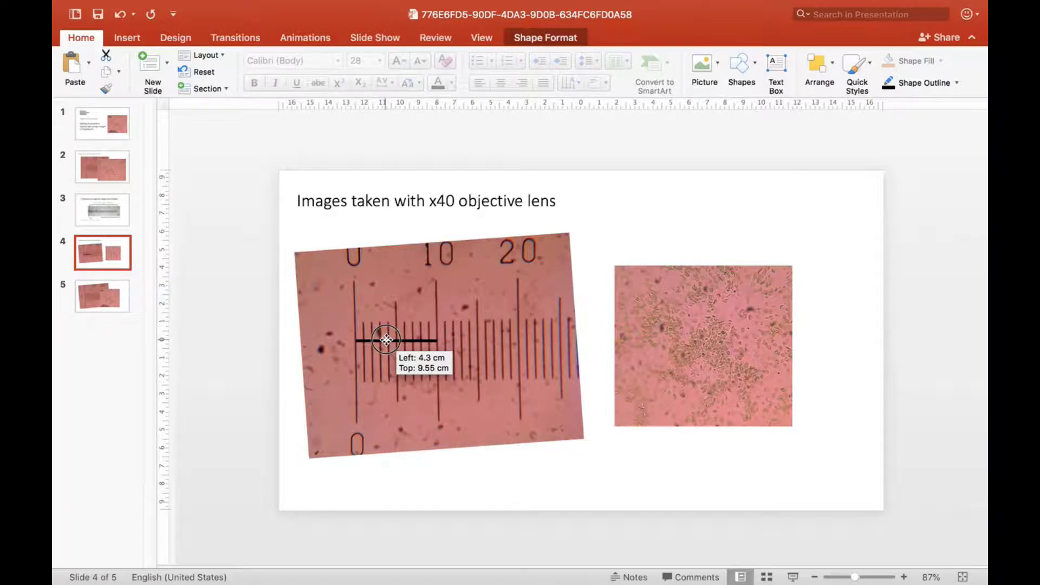
left_click_drag(386, 340, 655, 414)
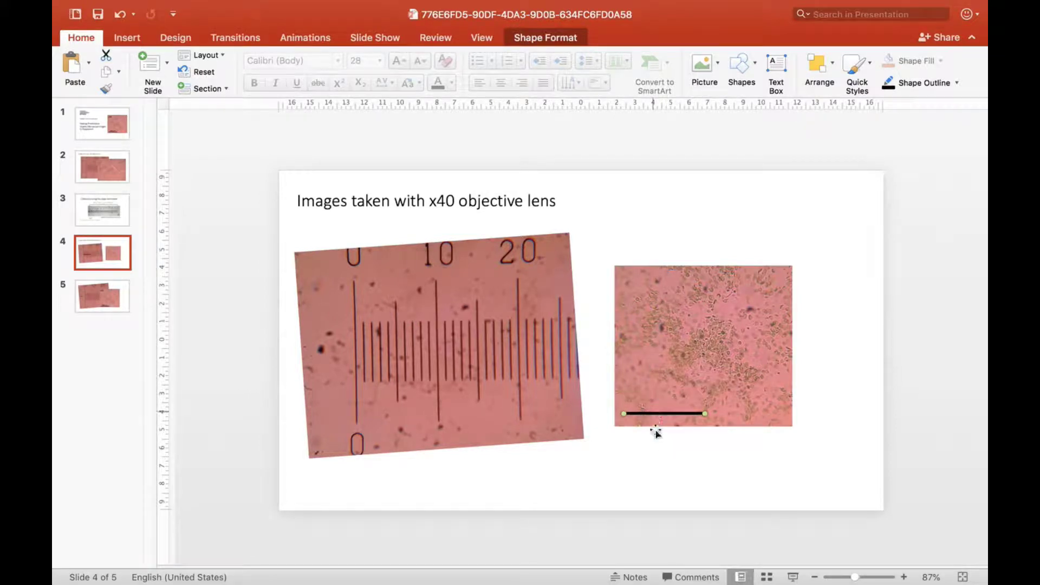
left_click(681, 488)
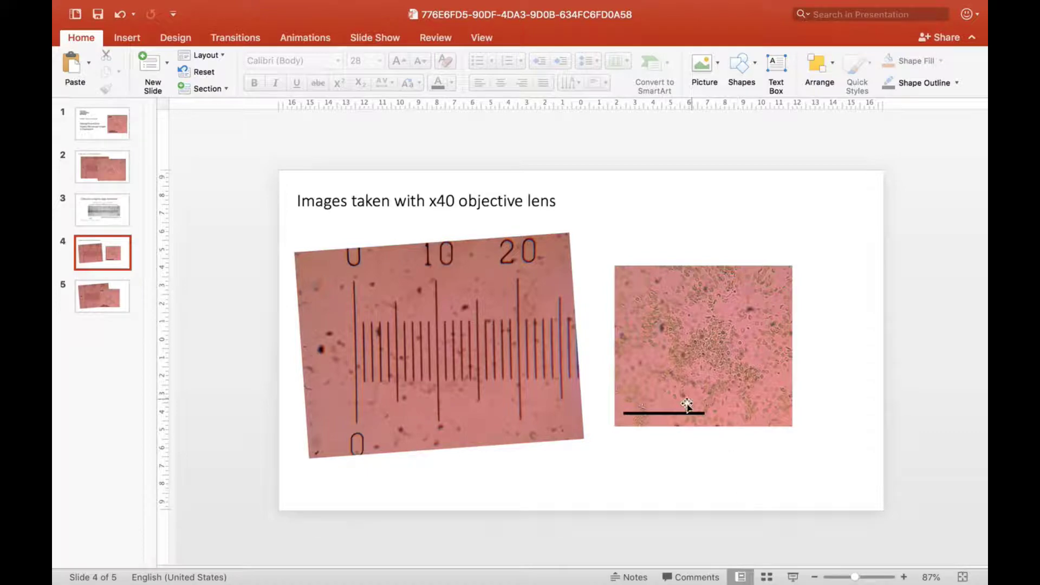
- Add a text box reading '100' just below the cell micrograph
left_click(774, 66)
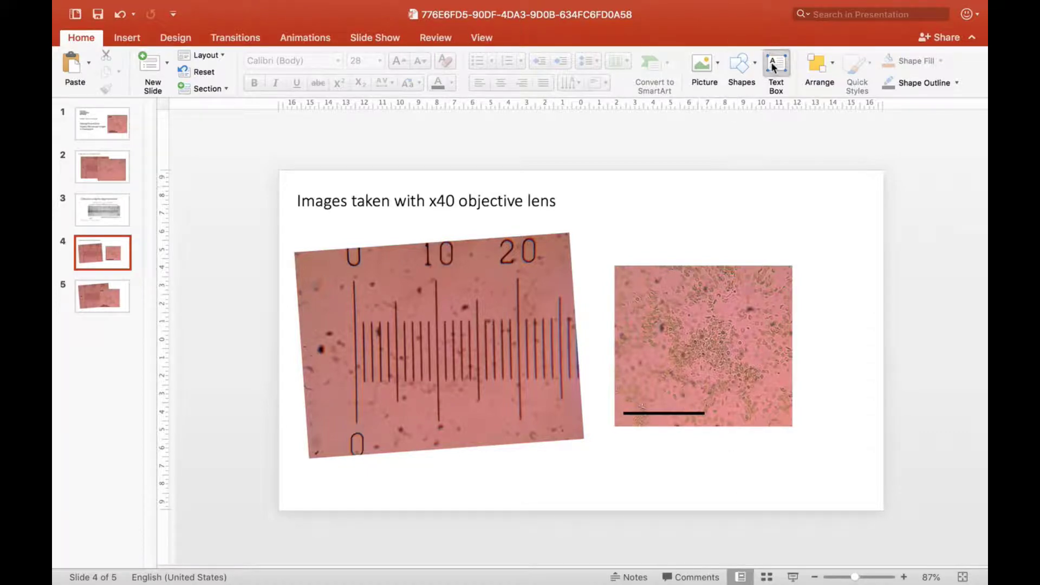
left_click(651, 456)
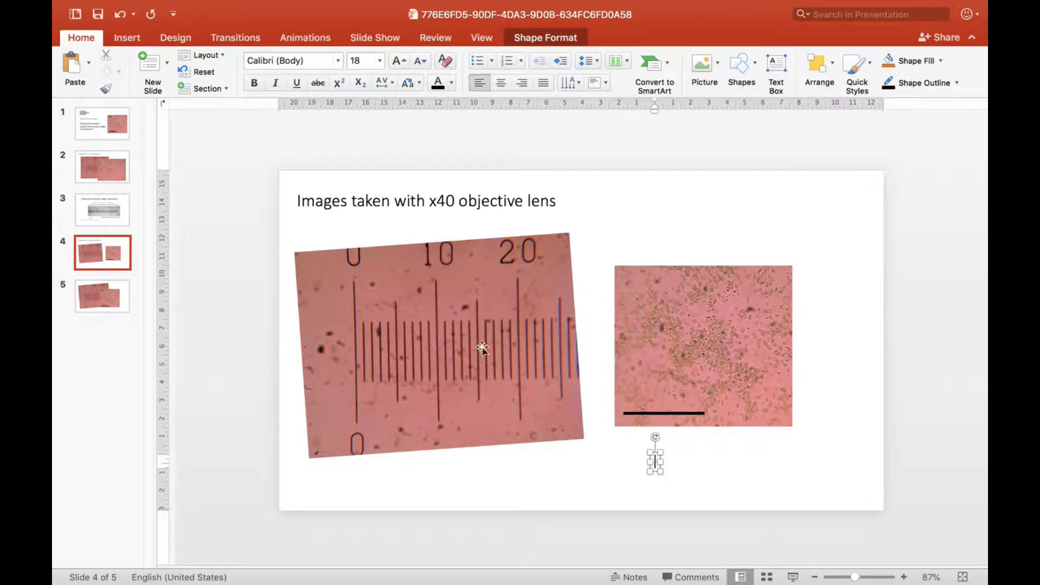
type("100")
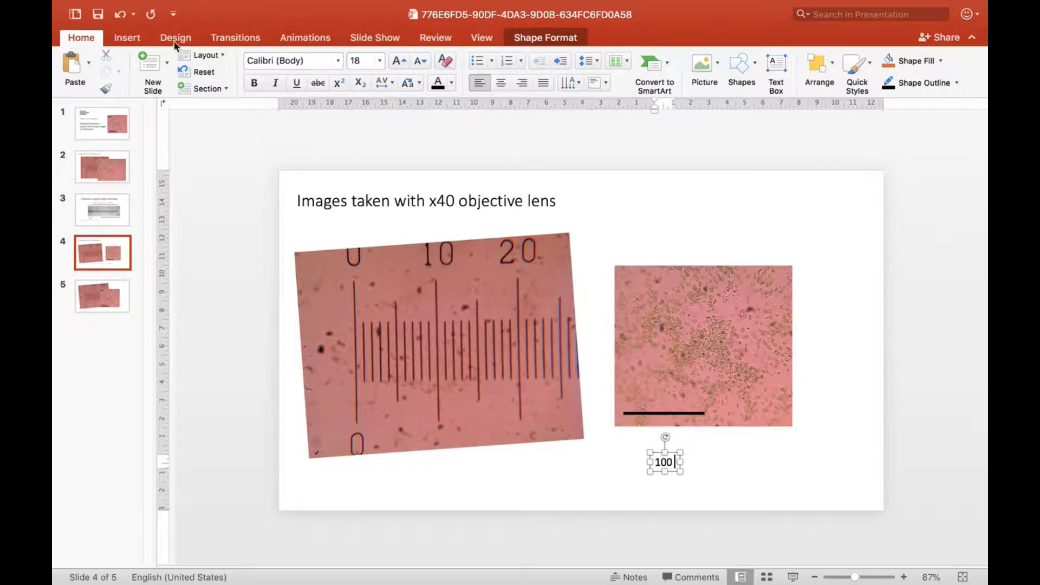
left_click(129, 39)
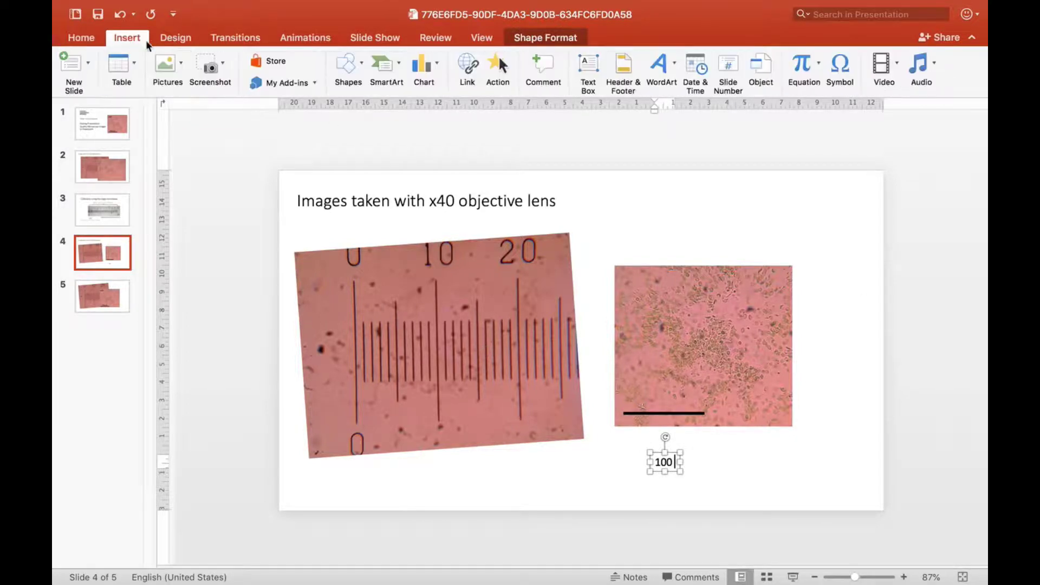
- Insert the µ symbol and an 'm' so the label reads '100 µm'
left_click(844, 77)
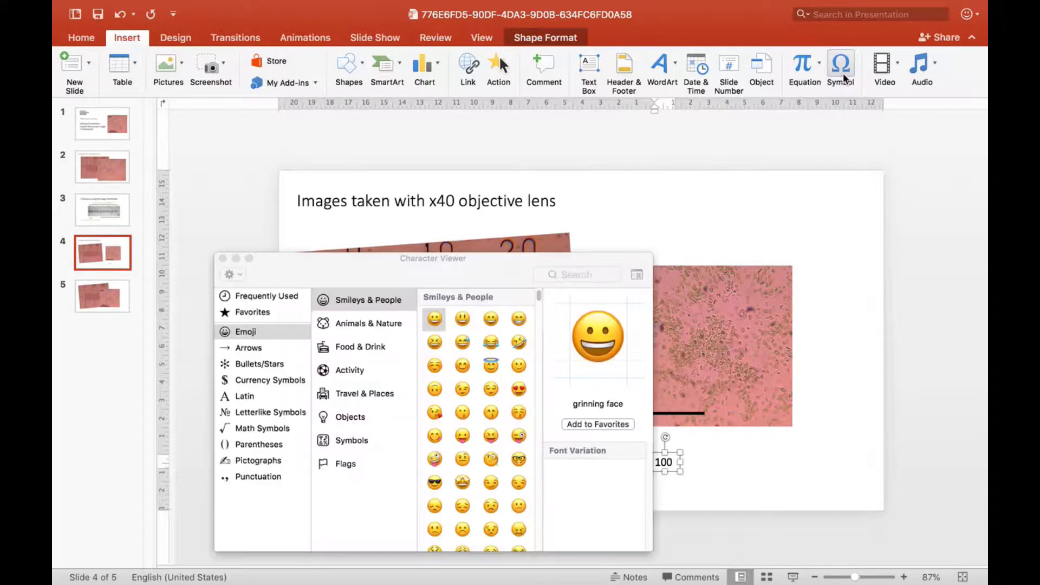
left_click(569, 274)
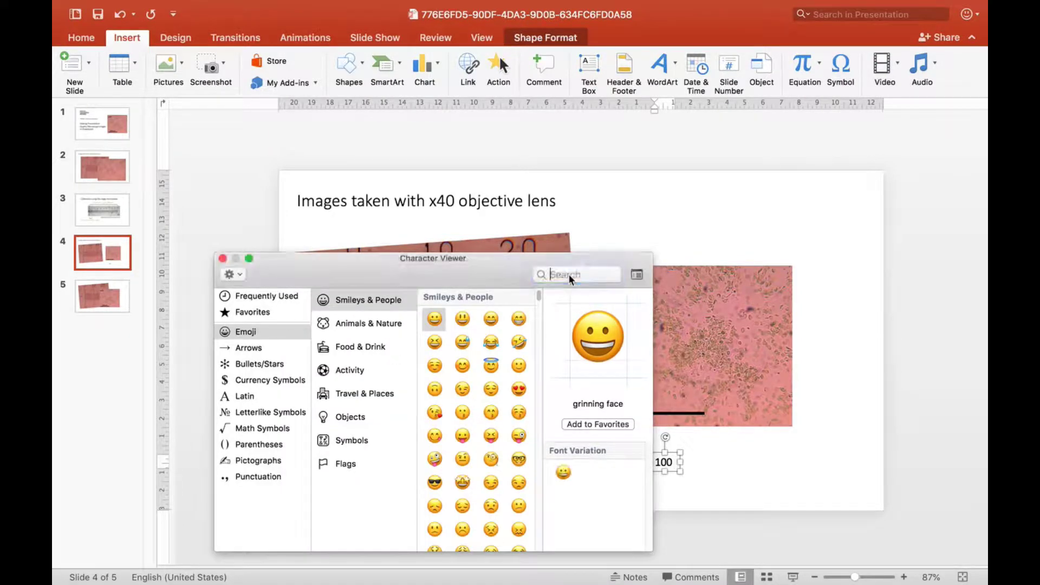
type("micro")
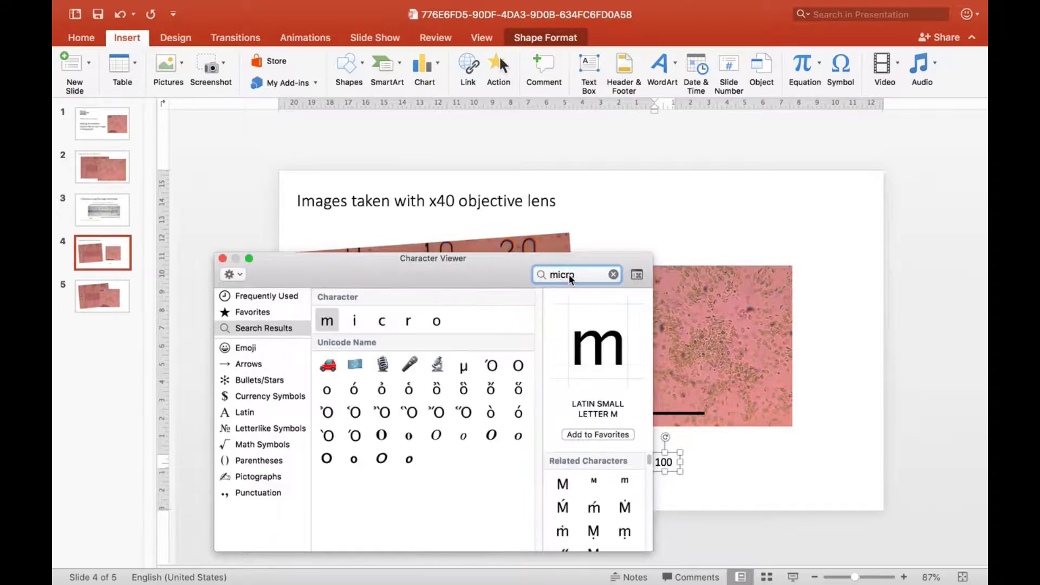
left_click(464, 368)
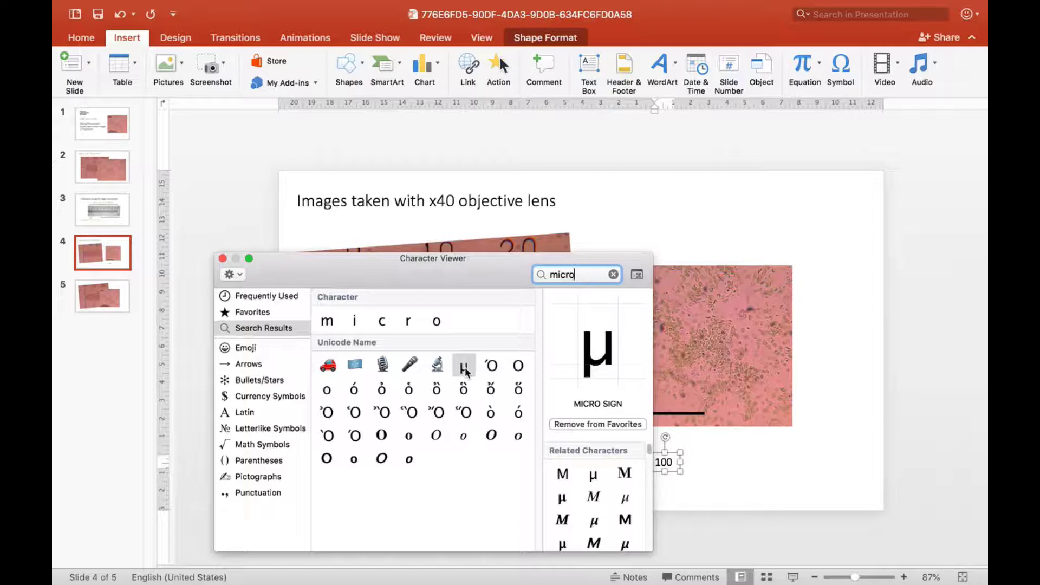
double_click(464, 368)
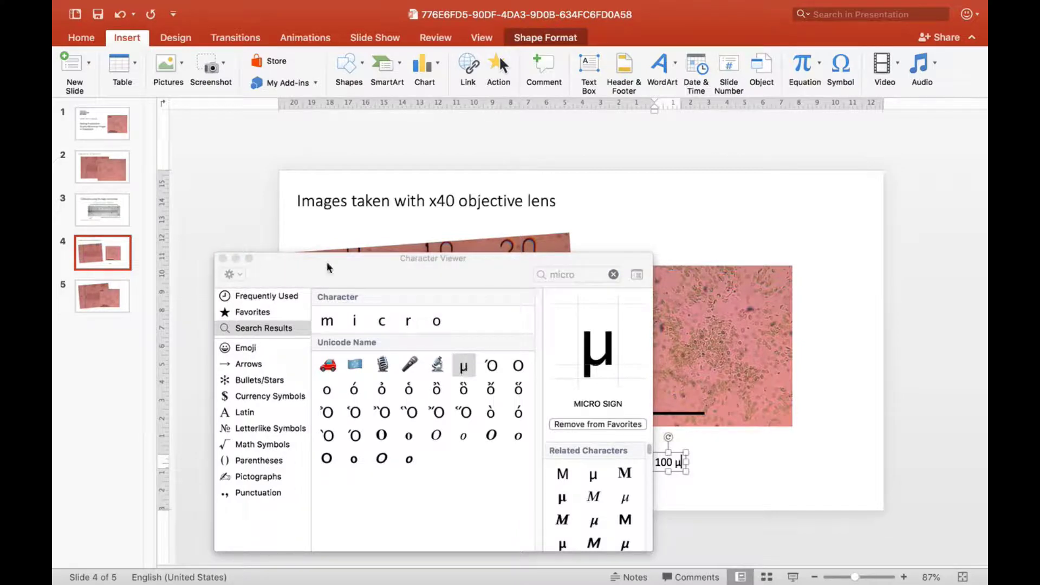
left_click(223, 259)
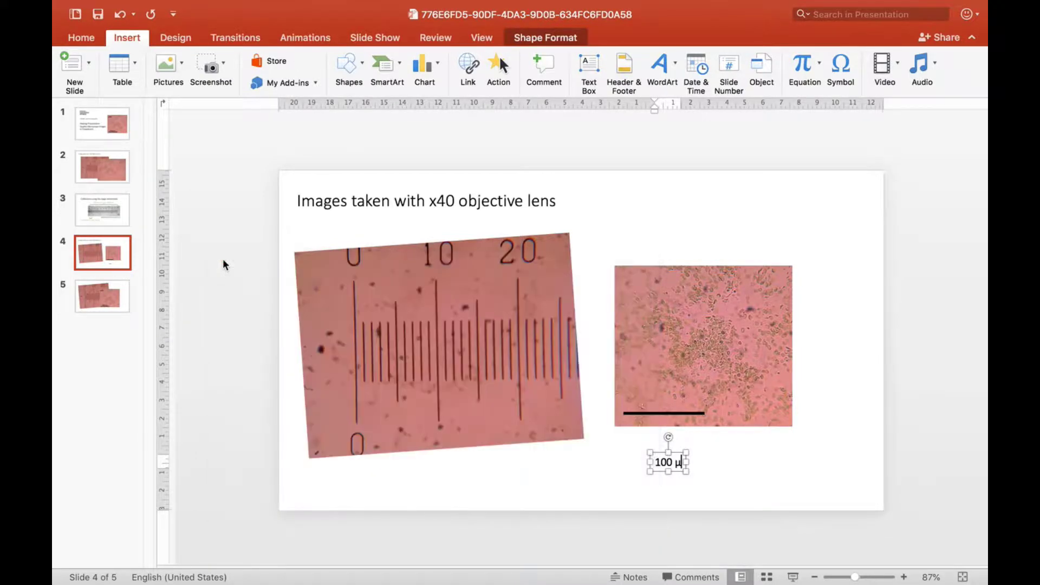
type("m")
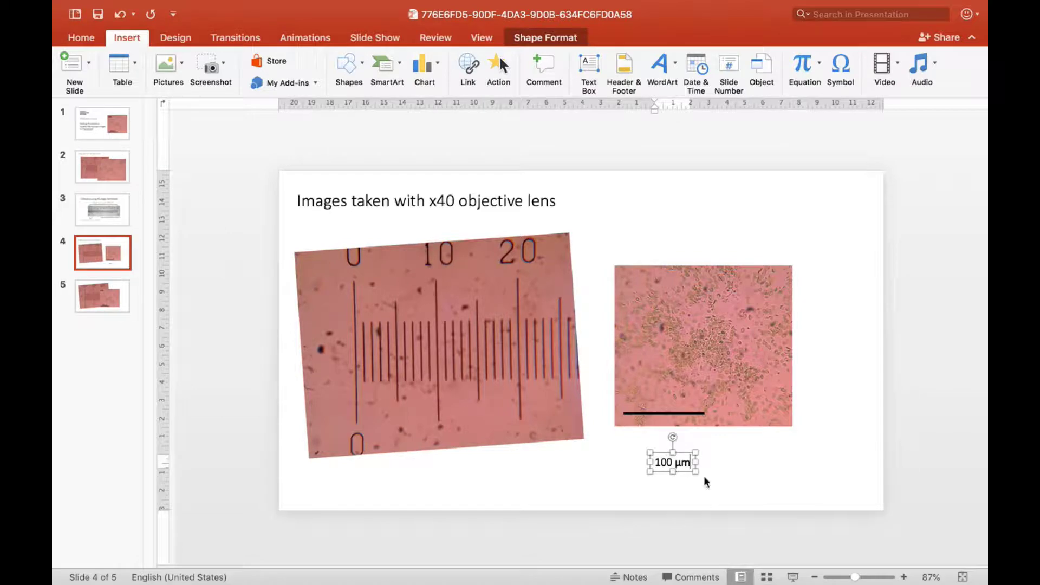
- Place the '100 µm' label above the scale bar and enlarge it to 28 pt
left_click_drag(677, 454, 663, 393)
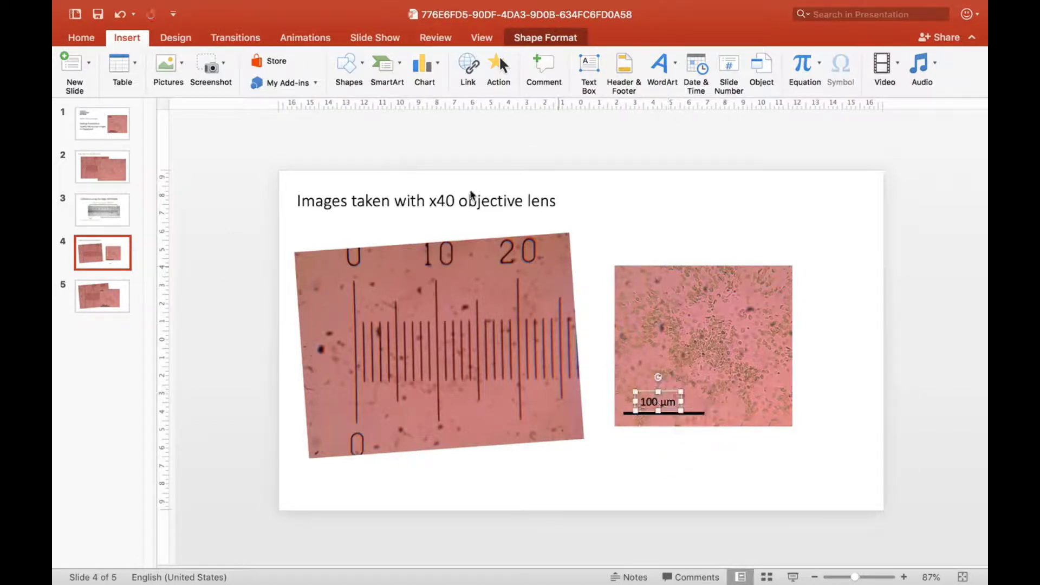
left_click(87, 38)
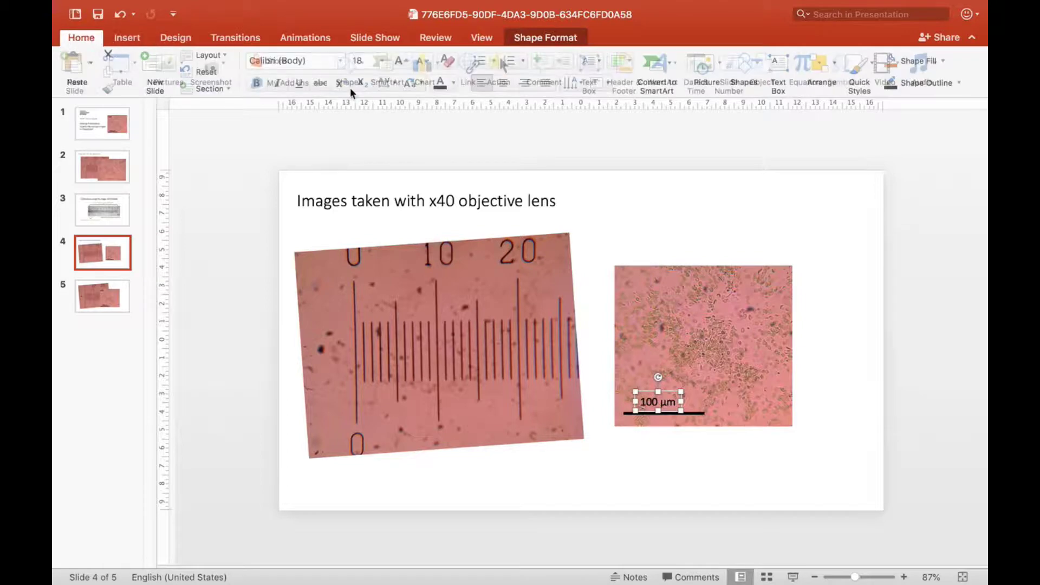
left_click(400, 62)
left_click(400, 63)
left_click(399, 62)
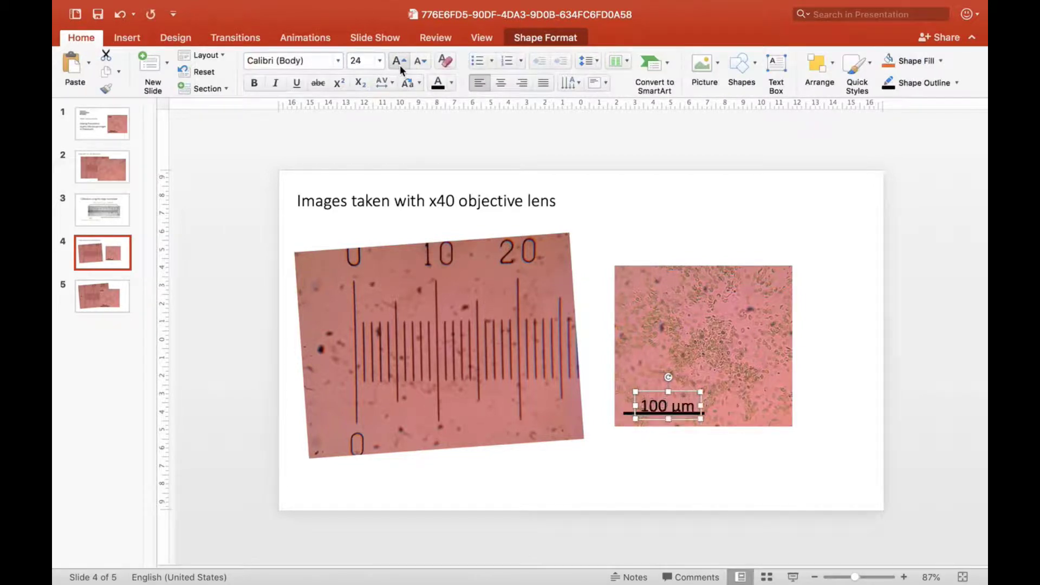
left_click_drag(685, 396, 681, 391)
left_click(713, 479)
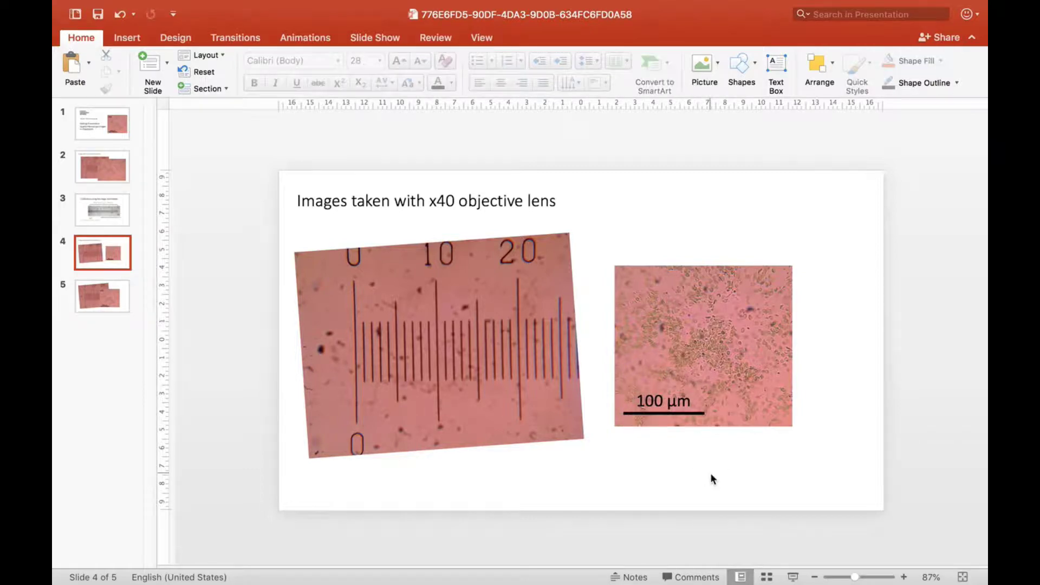
left_click(676, 406)
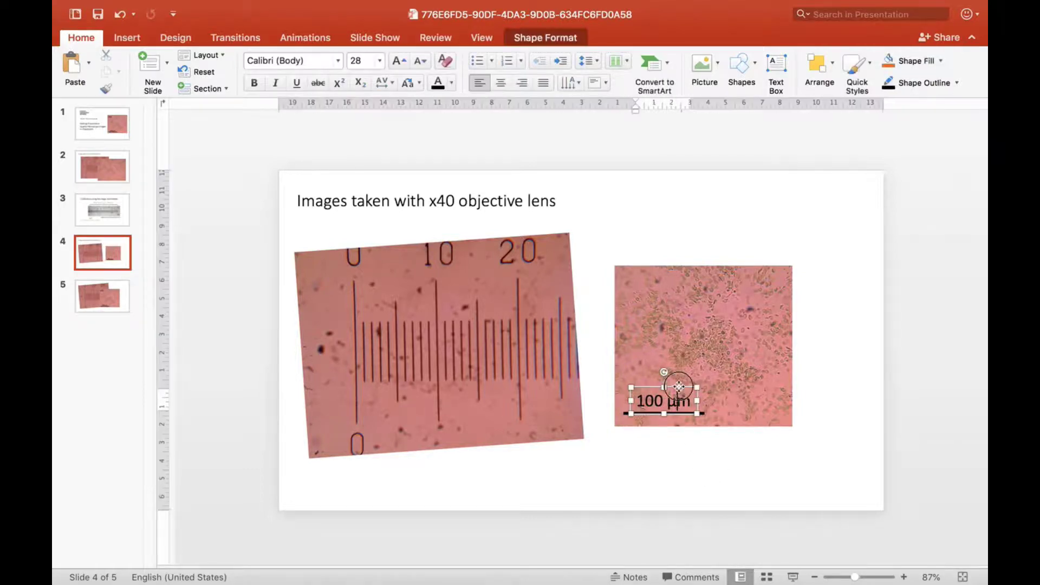
- Duplicate the '100 µm' label, change it to 'x400', and place it at the micrograph's top-left
key("super+c")
key("super+v")
left_click_drag(679, 387, 664, 266)
triple_click(653, 279)
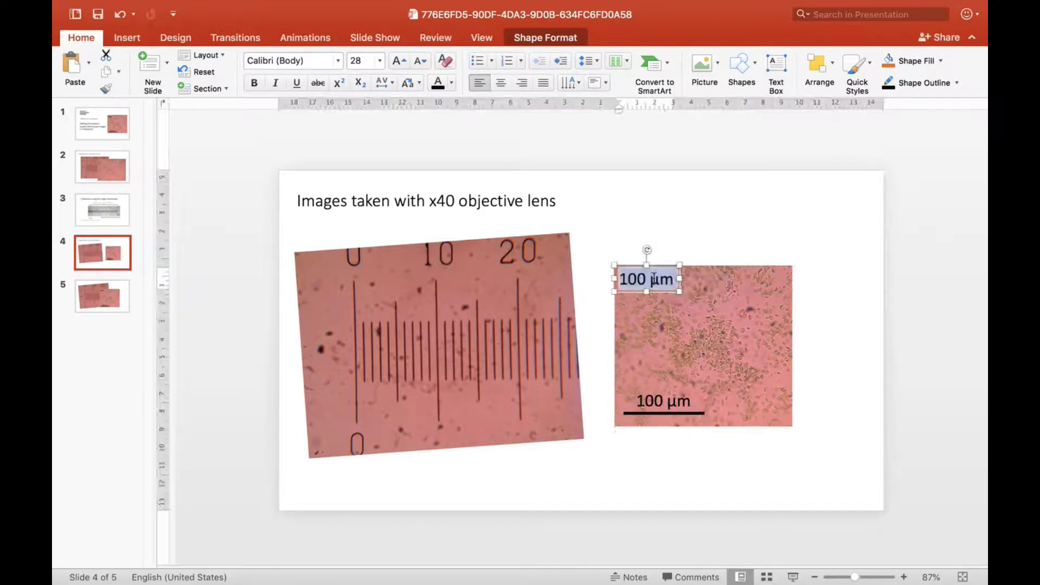
type("x4")
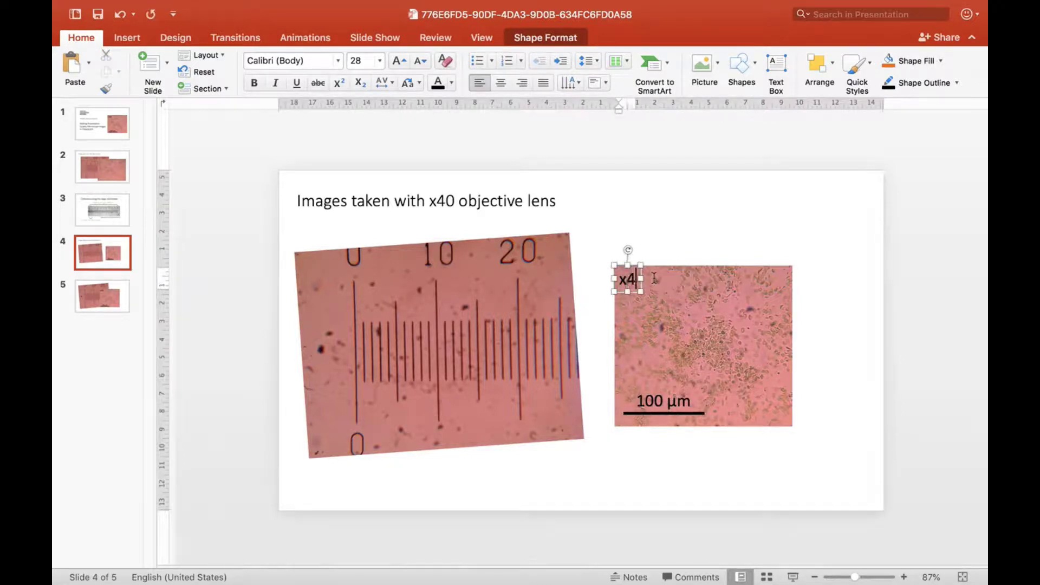
type("00")
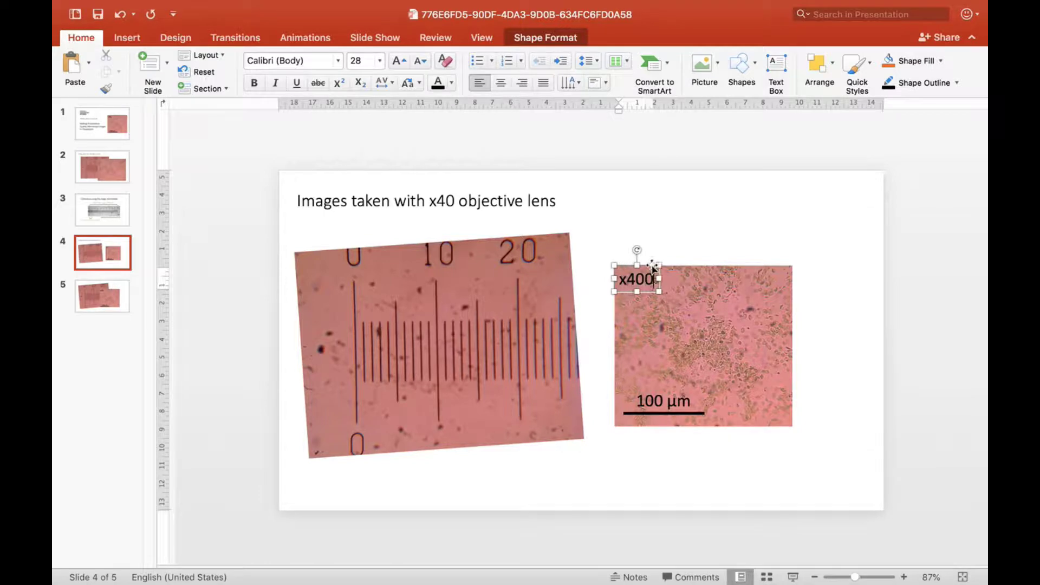
left_click_drag(653, 268, 660, 269)
left_click(617, 221)
- Insert '+ x10 magnification' after 'x40 objective lens' in the slide title
left_click_drag(431, 202, 567, 206)
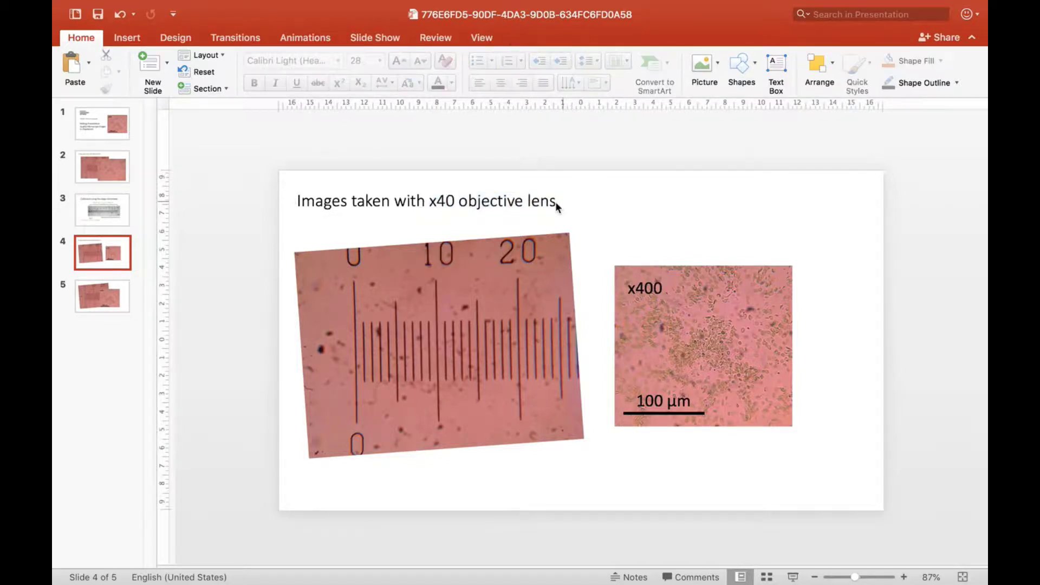
left_click(554, 202)
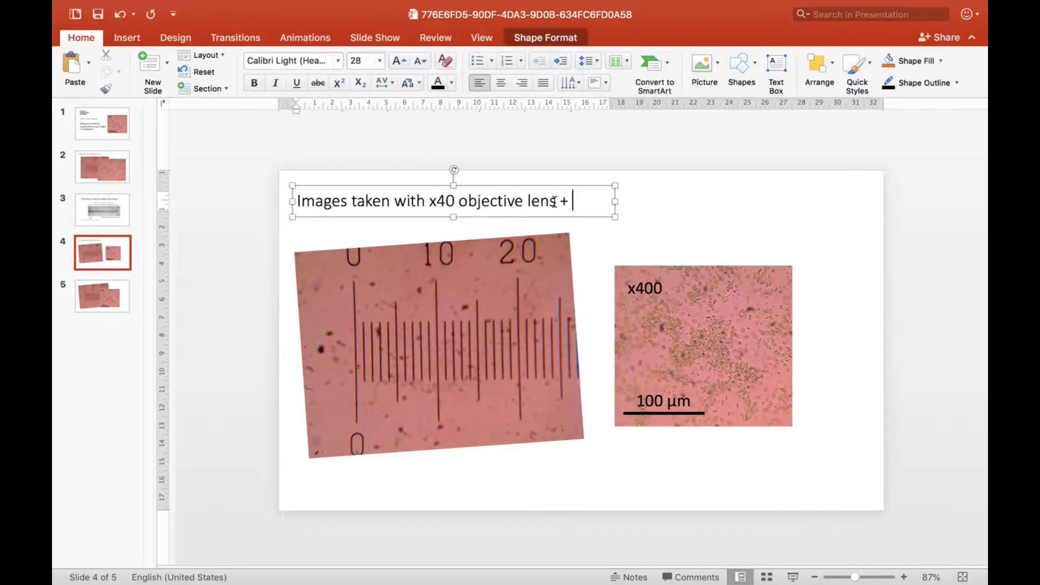
type("+ x10 magn")
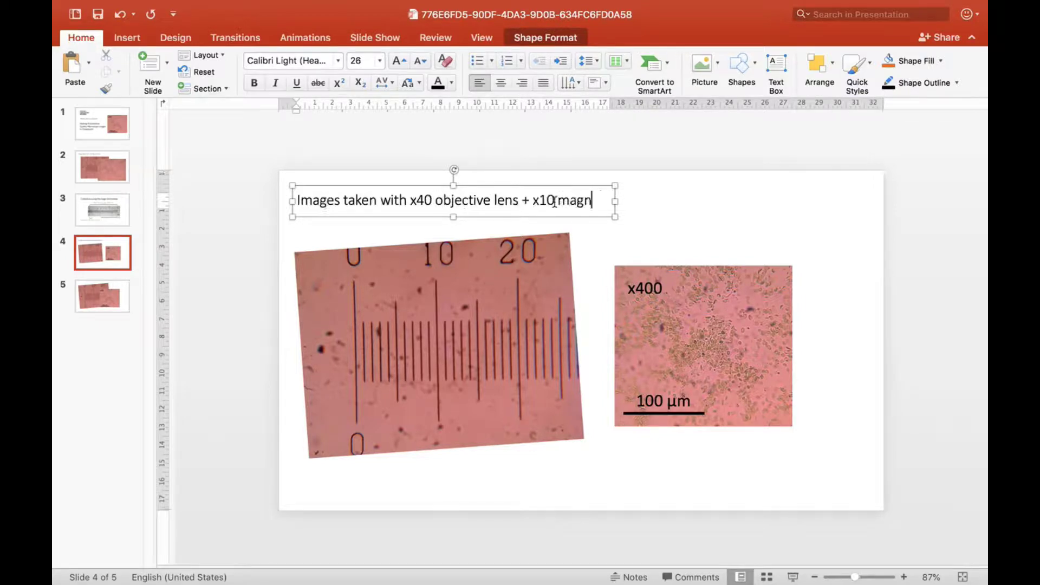
type("ification in eyepiece = x400")
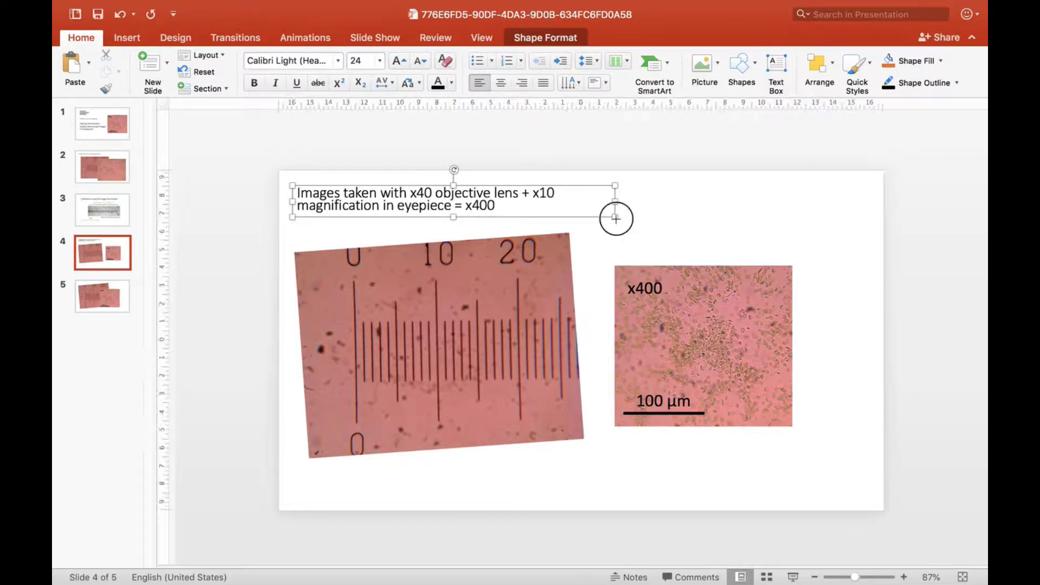
- Widen the title box to fit one line and end the title with 'total'
left_click_drag(615, 217, 859, 214)
left_click(834, 201)
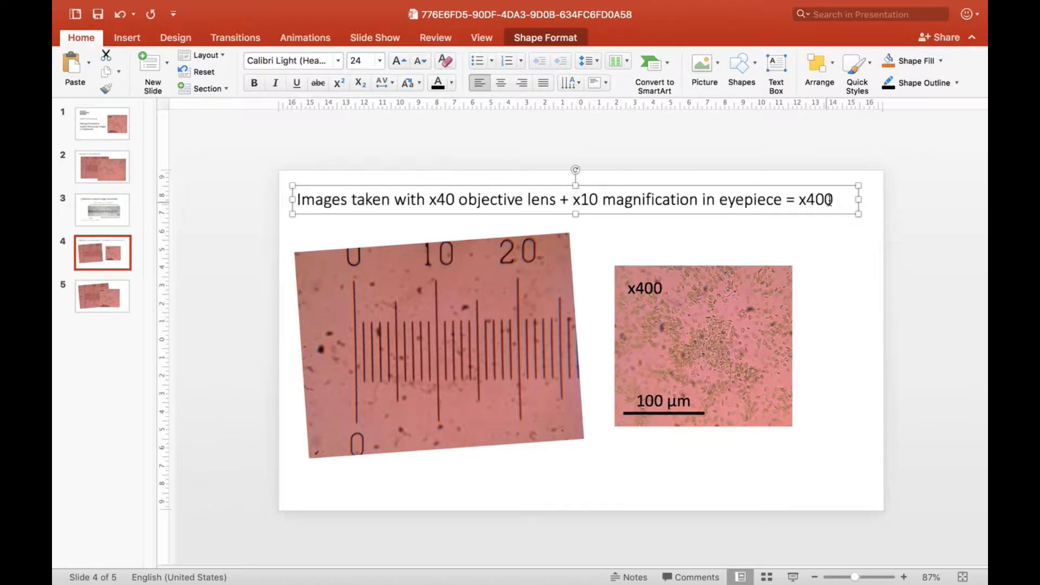
type("total")
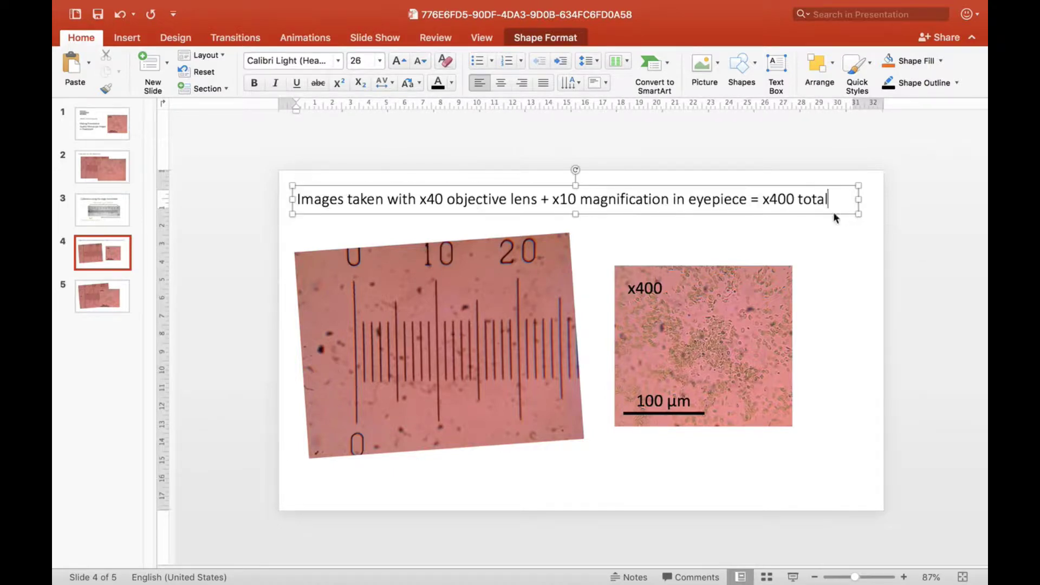
left_click(833, 221)
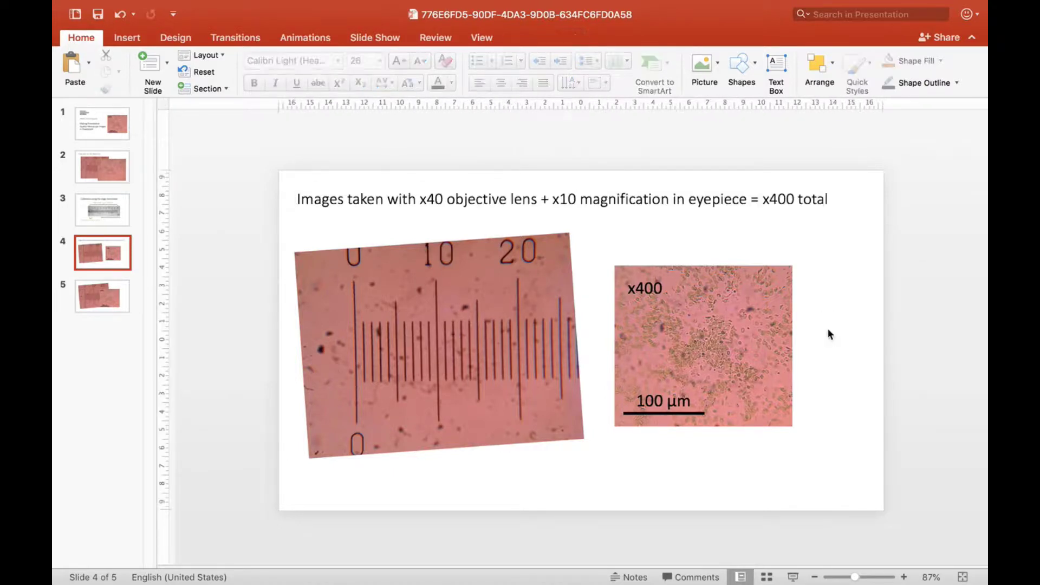
- Nudge the x400 label slightly higher on the micrograph
left_click(645, 278)
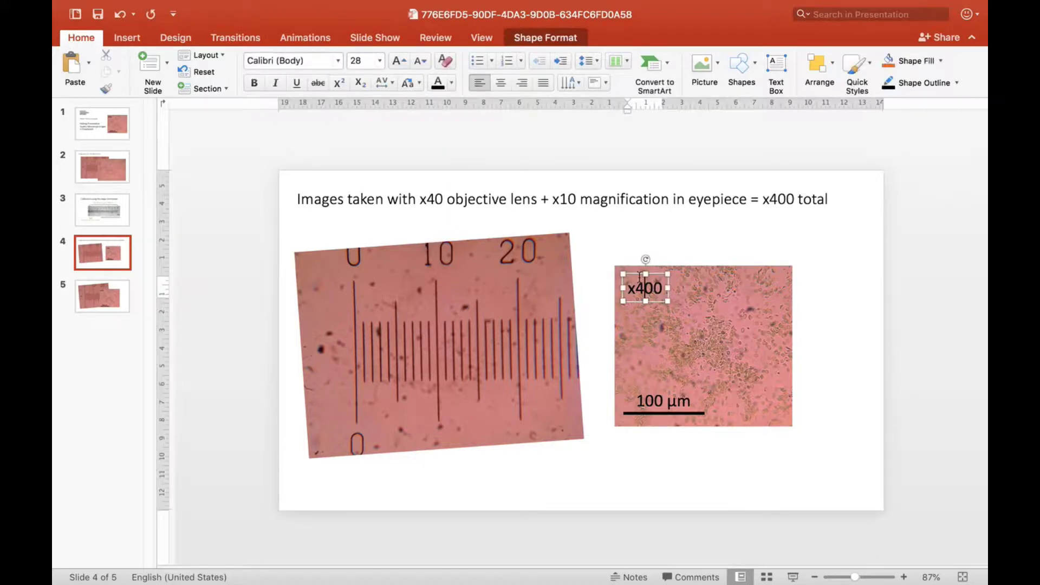
left_click_drag(637, 274, 637, 273)
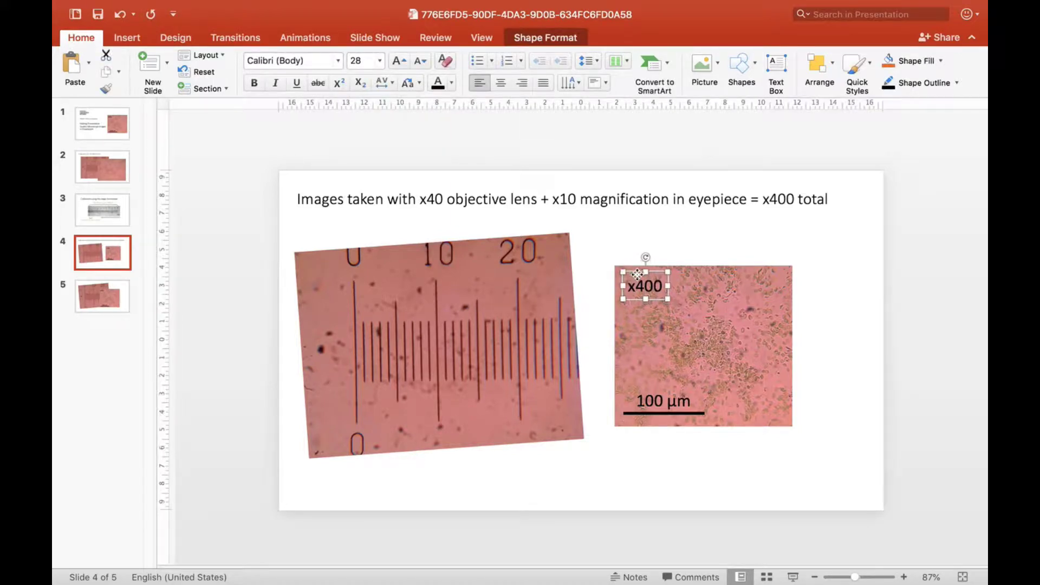
left_click(680, 456)
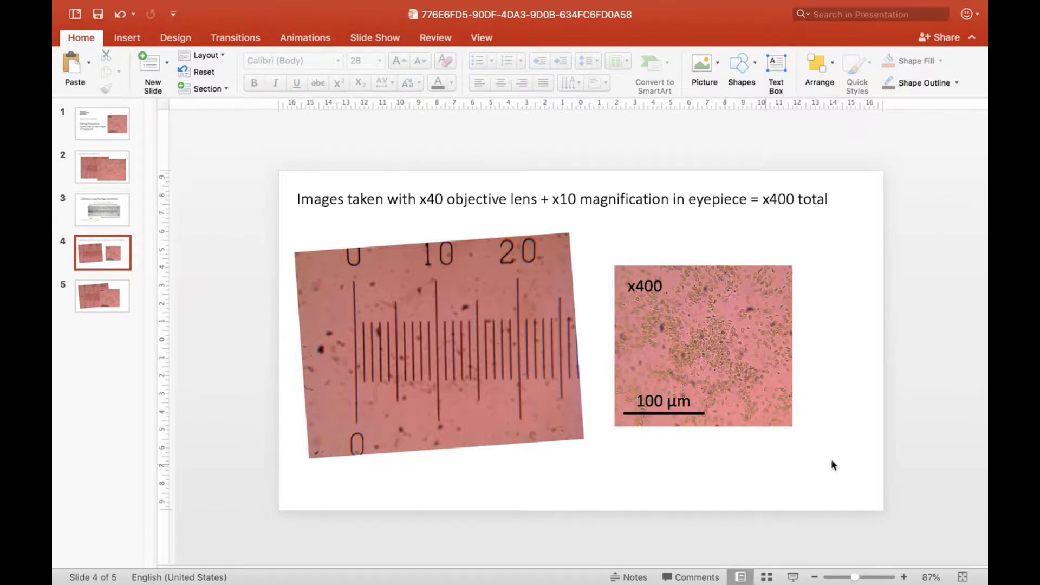
- Select the micrograph with its x400 and 100 µm labels and scale bar, and copy them
left_click_drag(837, 469, 592, 243)
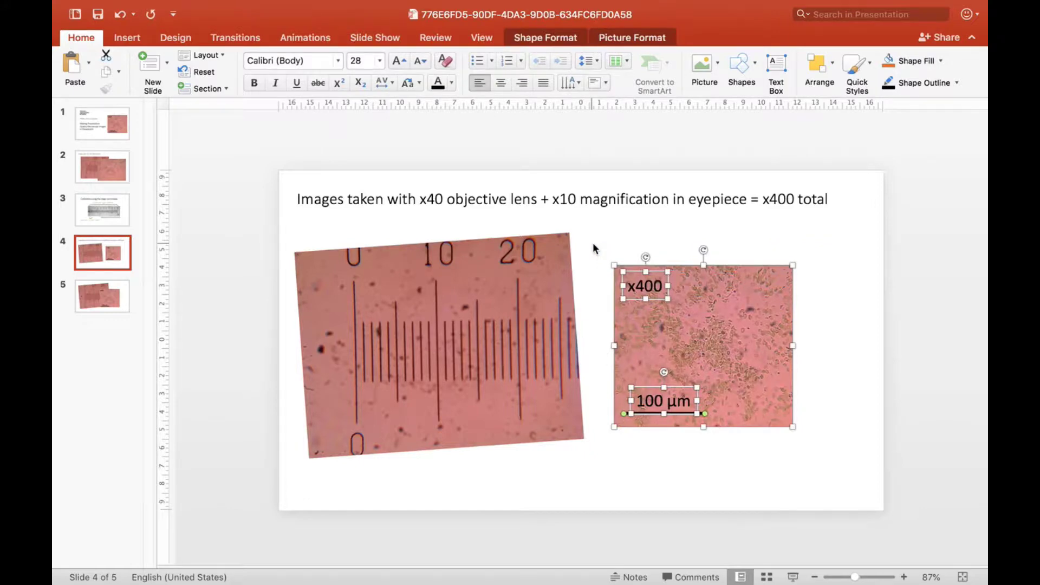
left_click(470, 283)
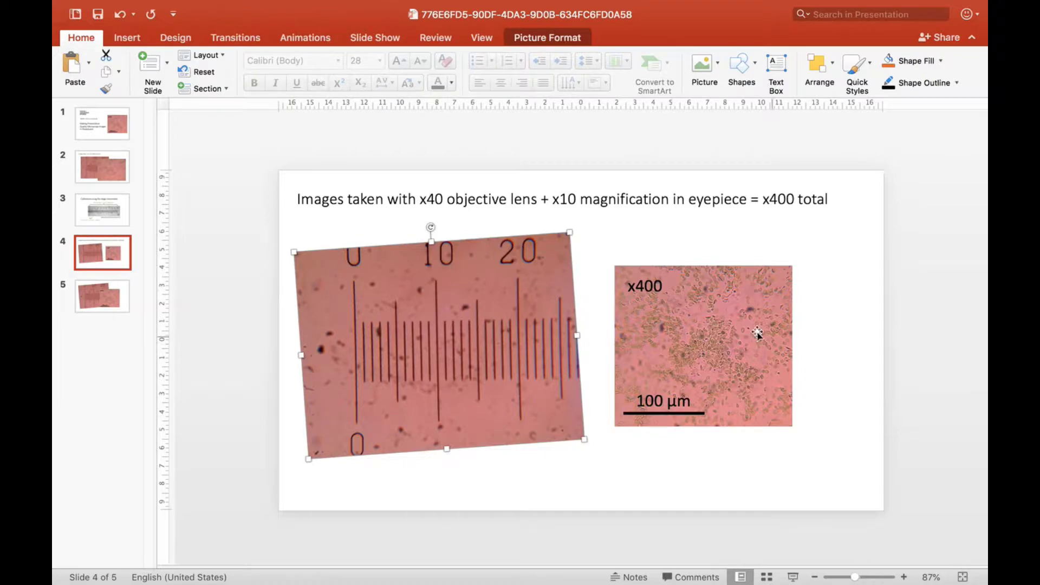
left_click(755, 490)
left_click_drag(812, 446, 598, 249)
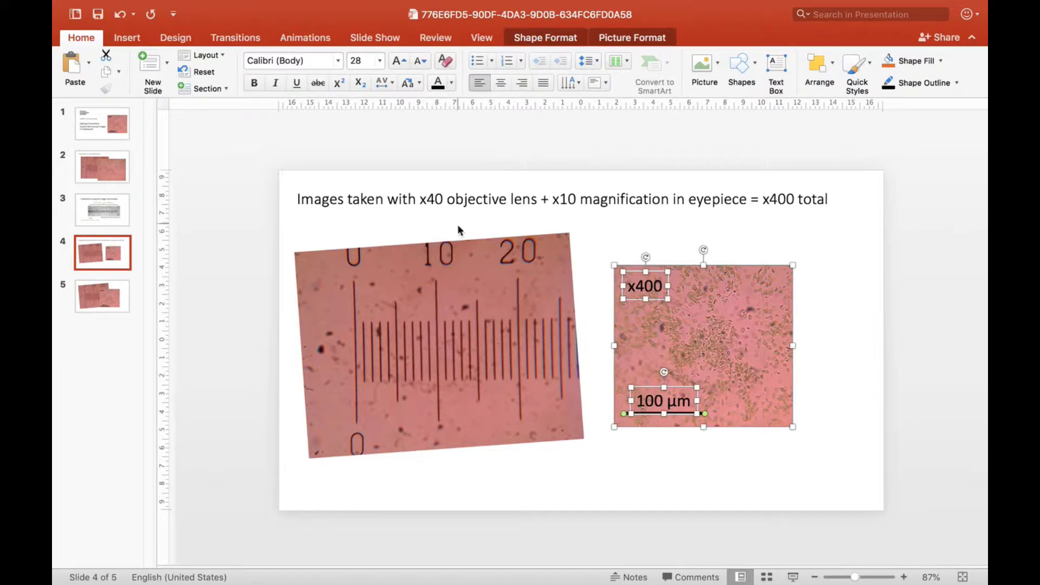
mouse_move(110, 4)
left_click(196, 8)
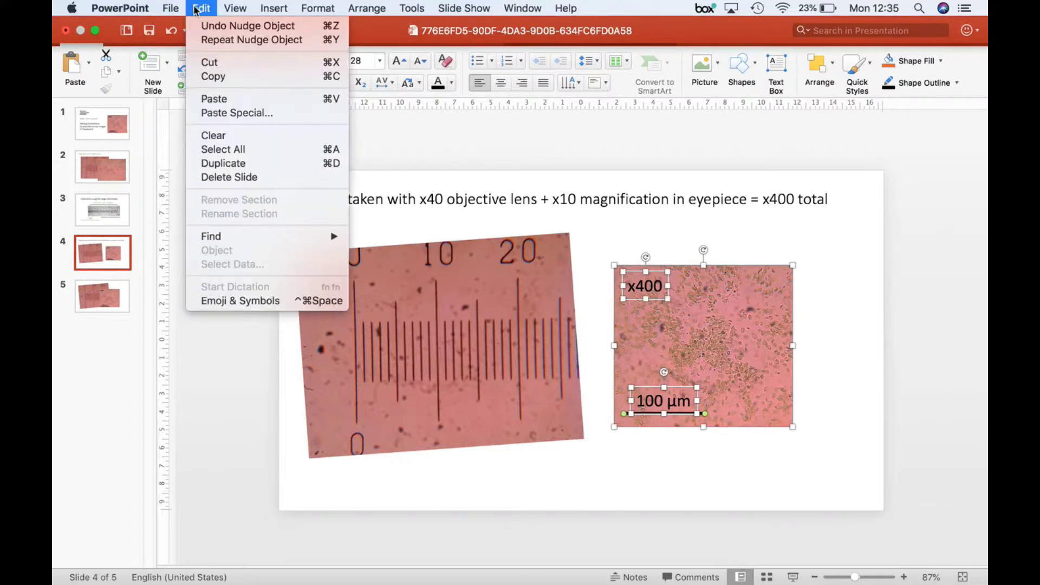
left_click(217, 76)
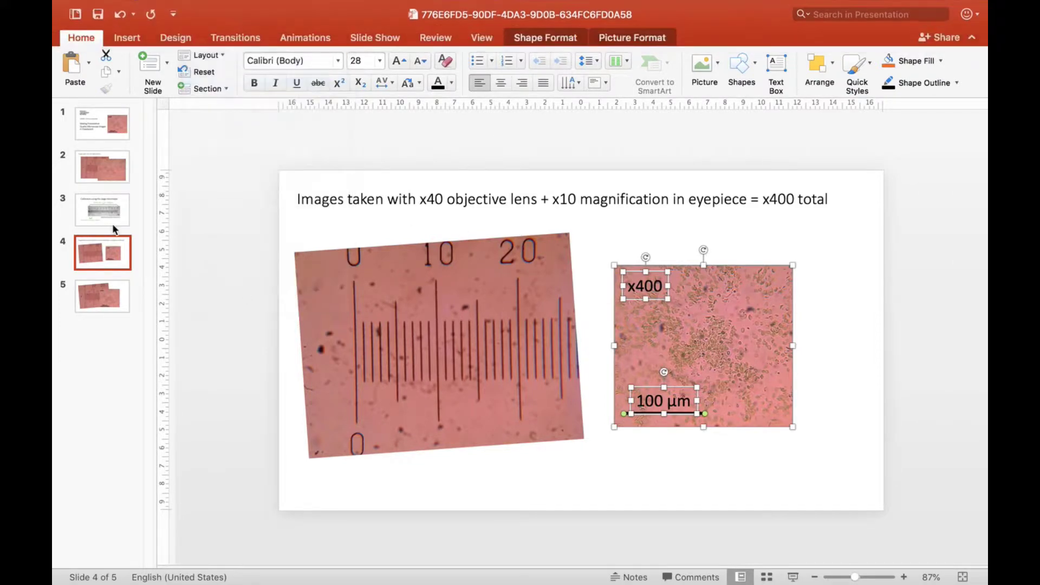
- Insert a new blank slide after slide 4
left_click(119, 275)
left_click(90, 63)
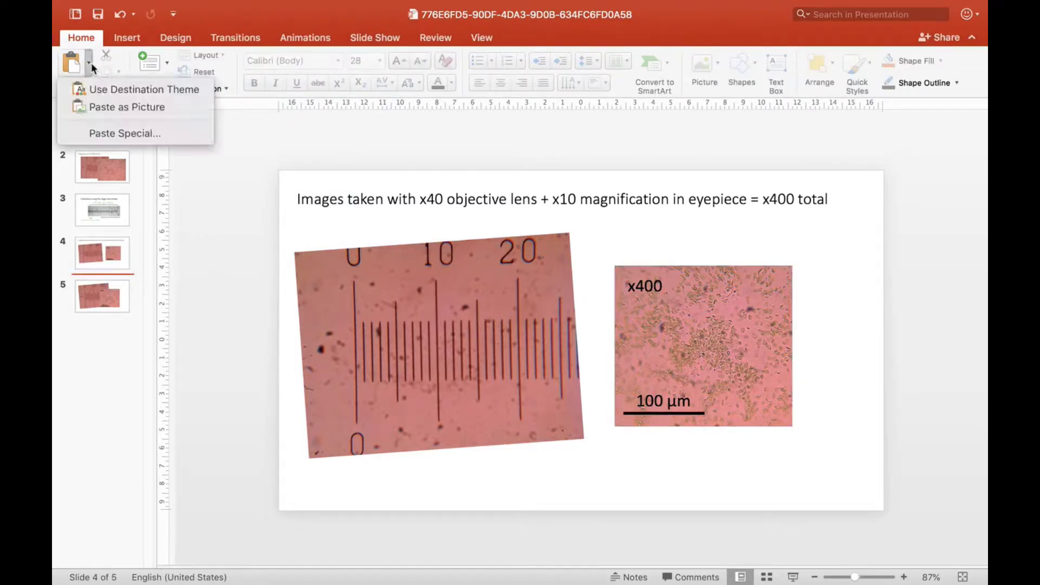
left_click(152, 63)
left_click(152, 63)
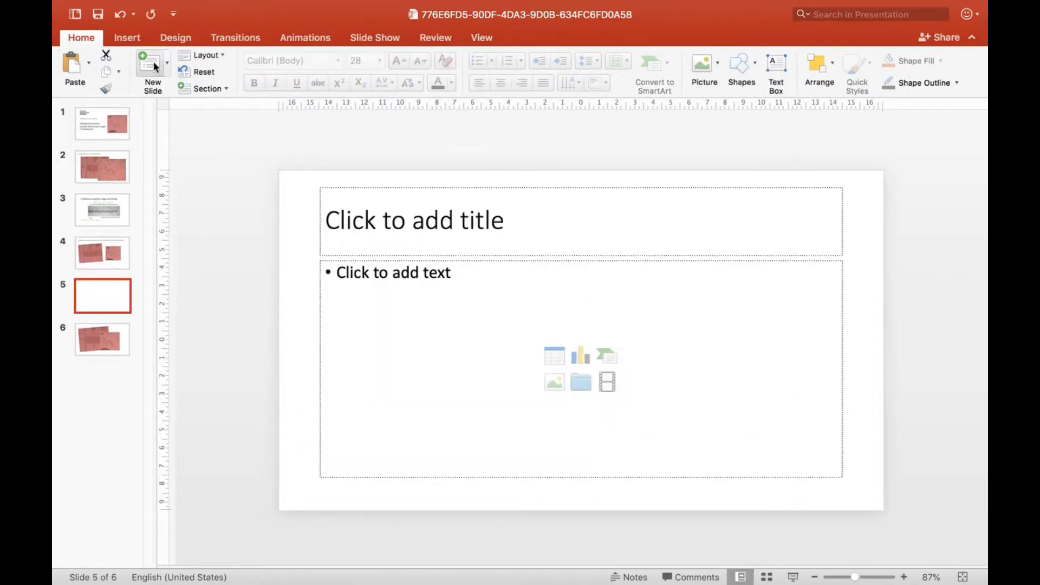
- Paste Special the labelled micrograph as a Picture (TIFF), then reposition and resize it
left_click(89, 66)
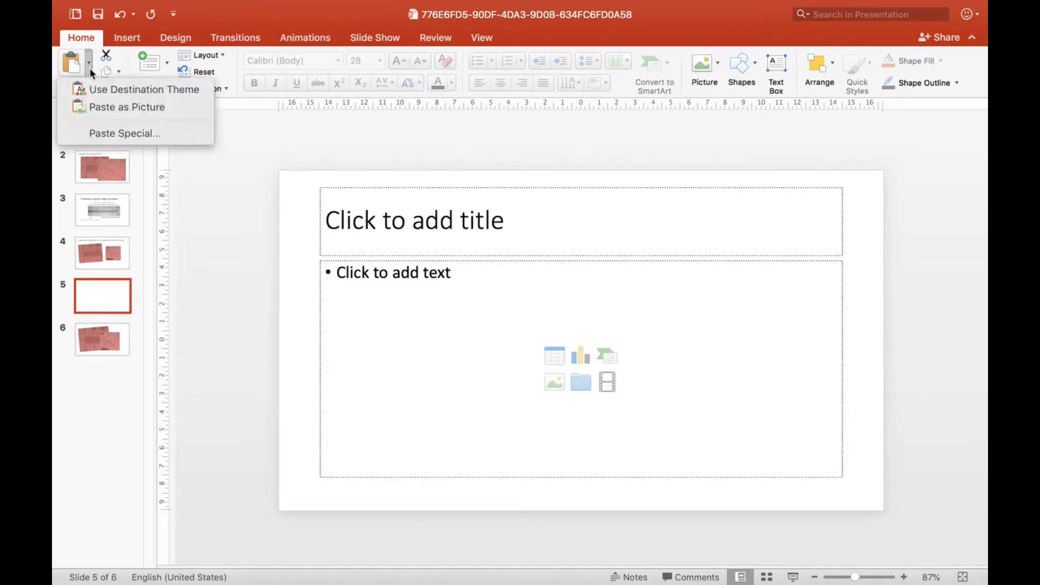
left_click(135, 134)
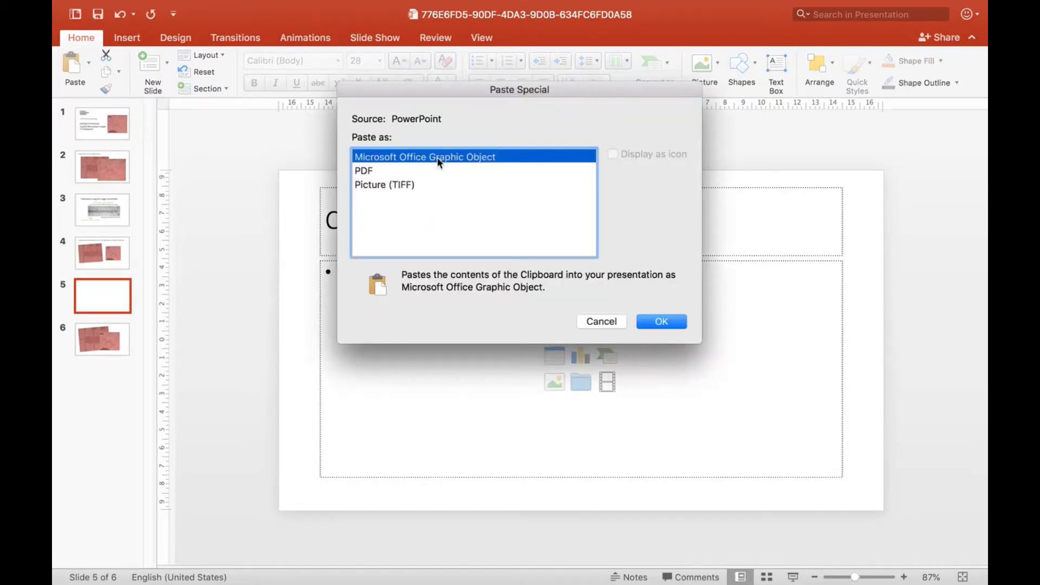
left_click(402, 185)
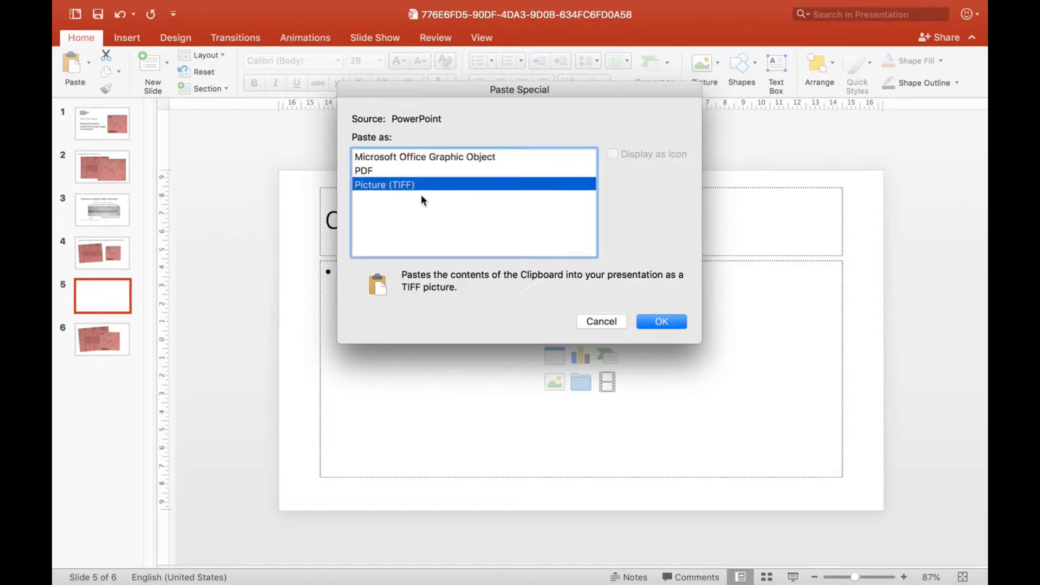
left_click(672, 322)
left_click_drag(624, 343, 696, 296)
left_click_drag(746, 373, 716, 353)
left_click(574, 502)
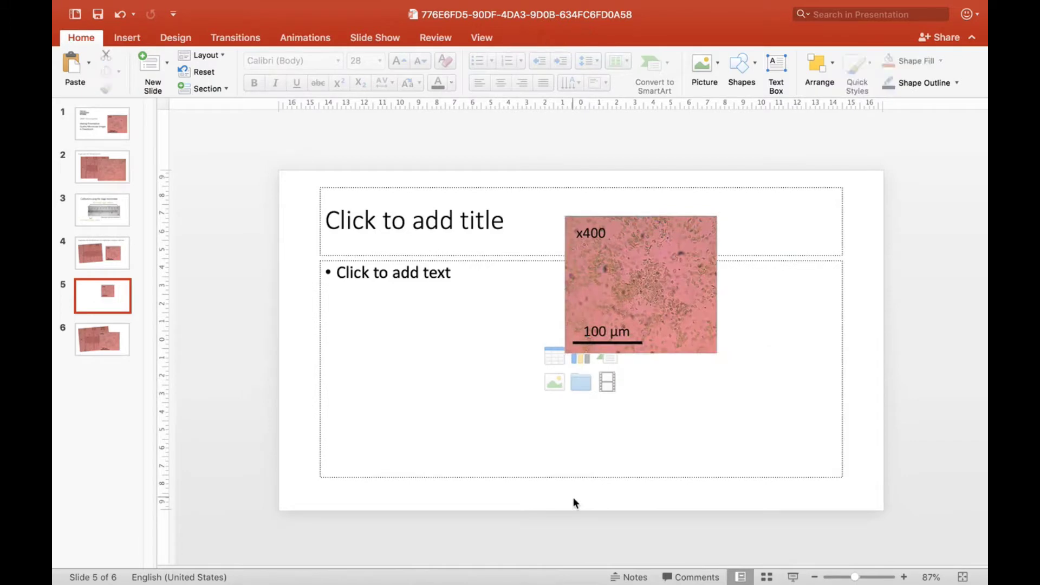
key("super+v")
left_click_drag(749, 346, 444, 318)
mouse_move(488, 396)
left_mouse_down()
mouse_move(651, 495)
mouse_move(656, 548)
mouse_move(462, 366)
mouse_move(499, 393)
left_mouse_up()
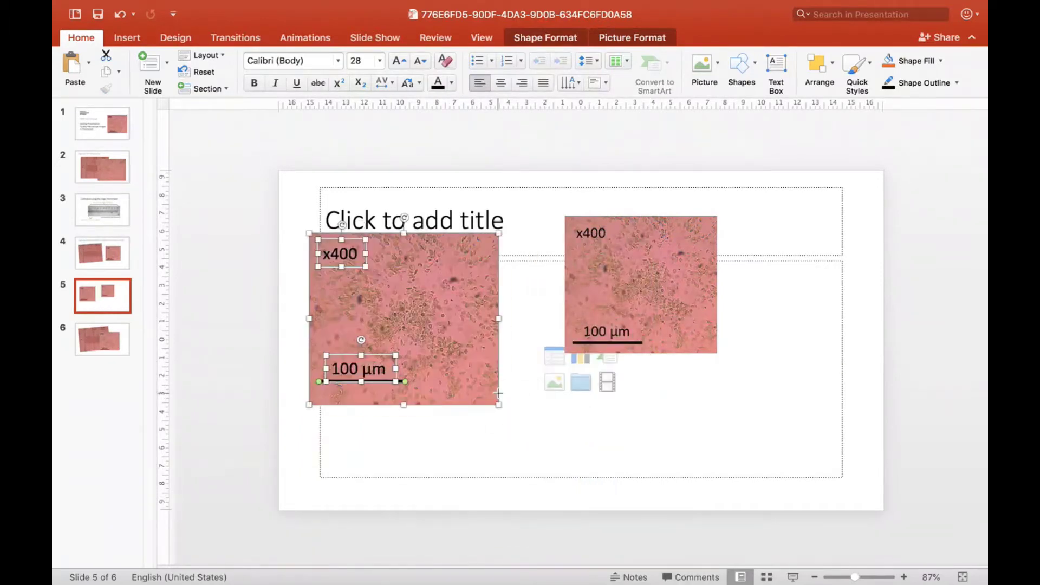
key("Delete")
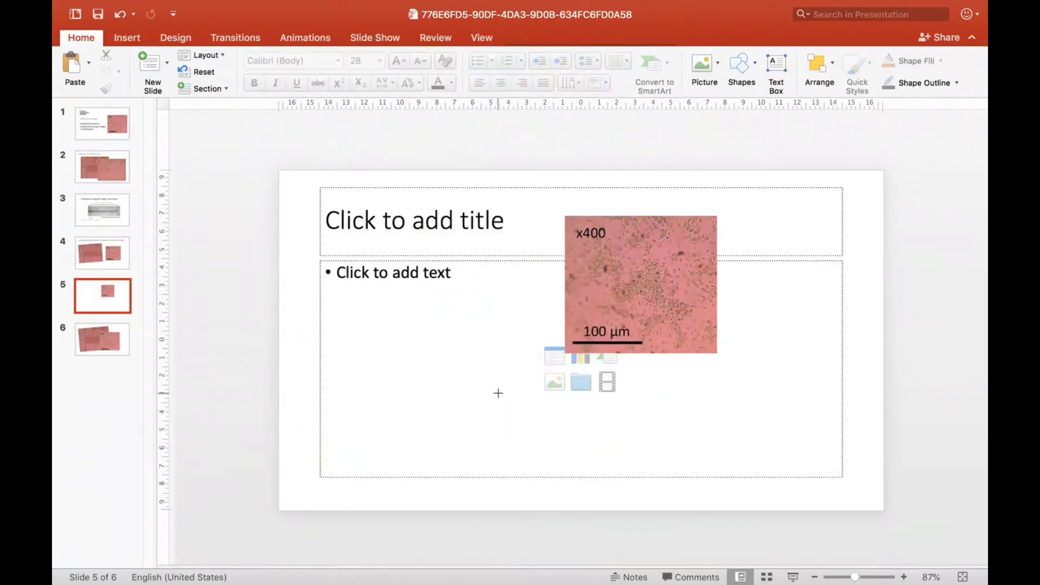
- Paste the micrograph again as a Picture (TIFF), move it left and enlarge it
left_click(88, 62)
left_click(81, 133)
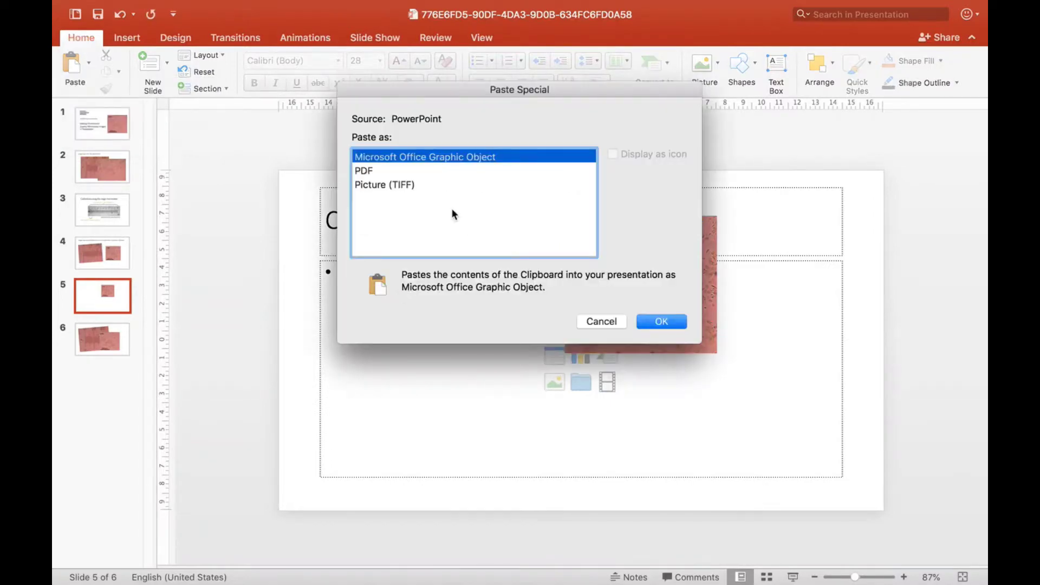
left_click(411, 186)
left_click(662, 321)
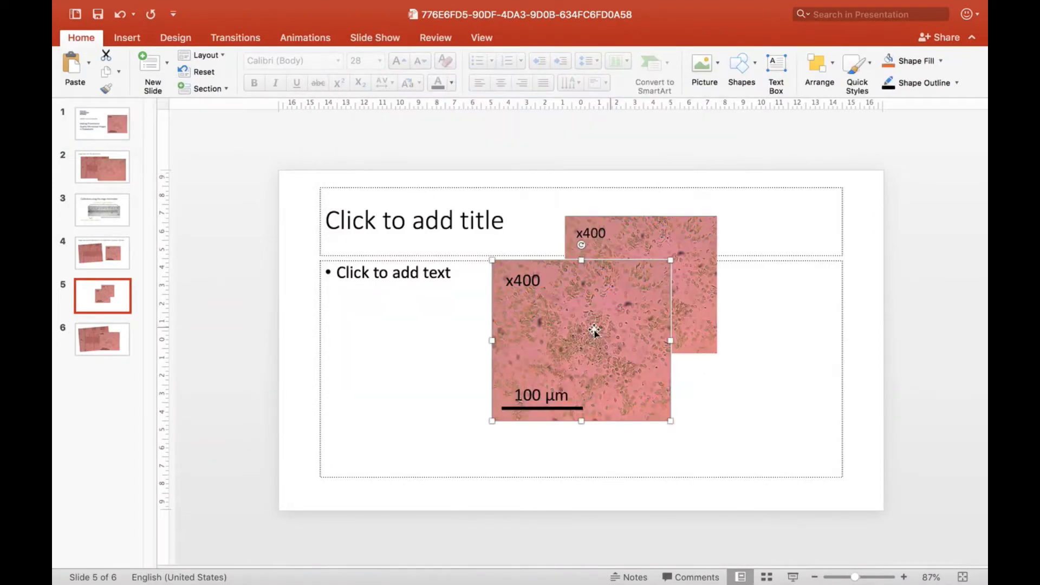
left_click_drag(596, 332, 416, 334)
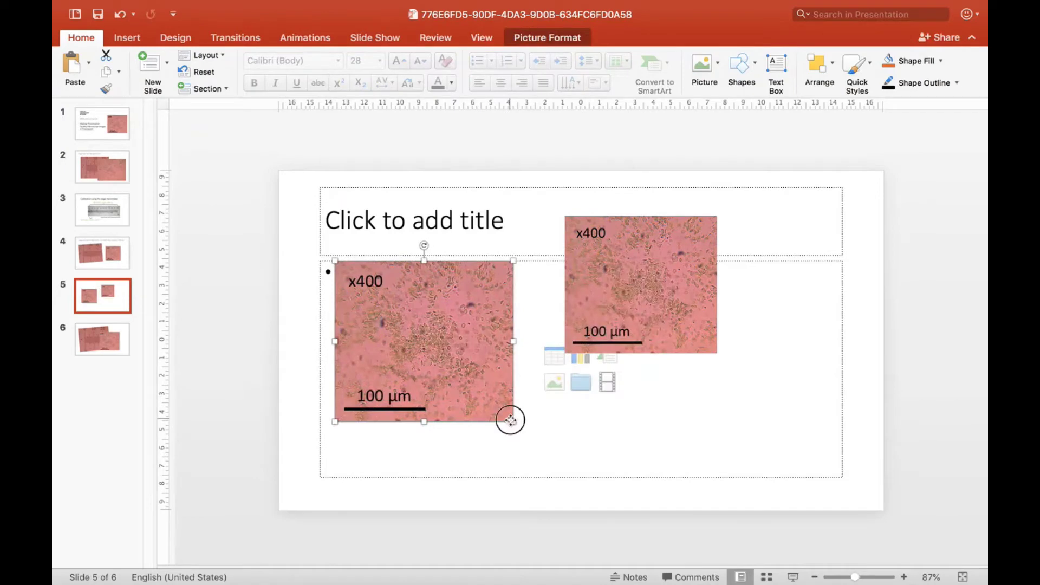
mouse_move(512, 422)
left_mouse_down()
mouse_move(604, 481)
mouse_move(504, 411)
mouse_move(525, 434)
left_mouse_up()
- Delete the smaller right-hand micrograph and move the larger one slightly up
left_click(557, 502)
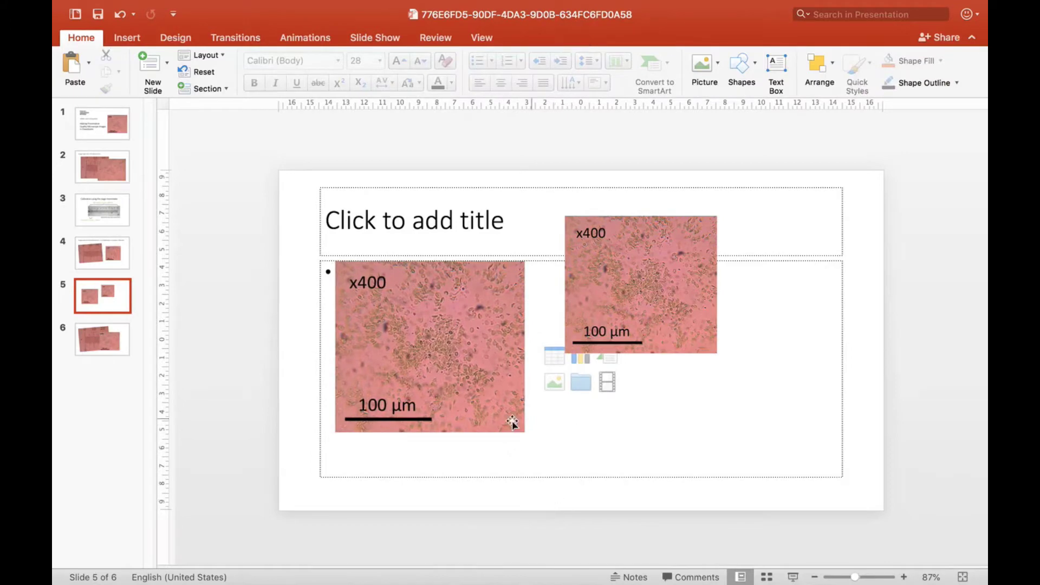
left_click(477, 380)
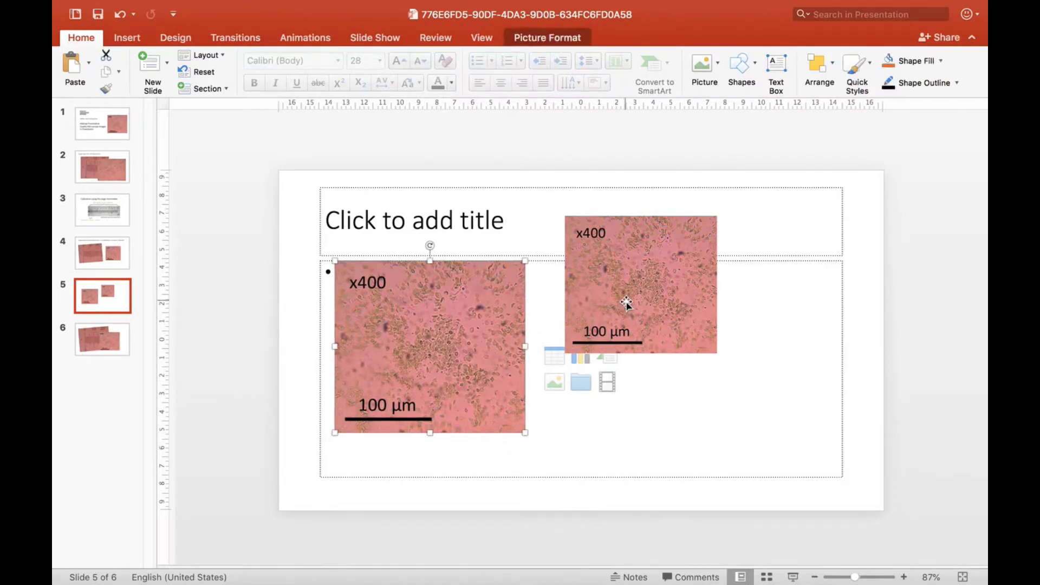
left_click(626, 303)
key("Delete")
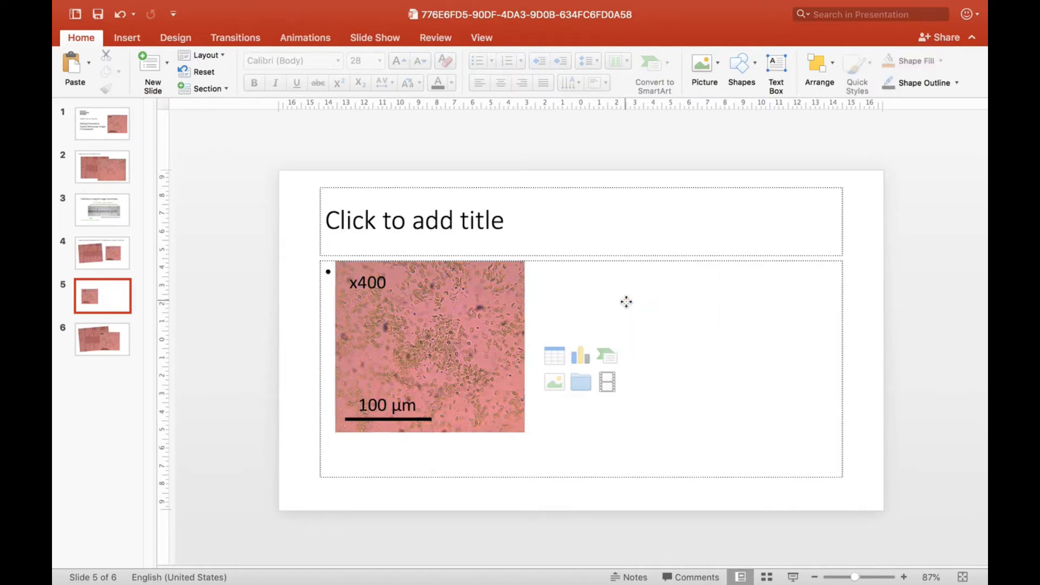
left_click_drag(495, 401, 502, 380)
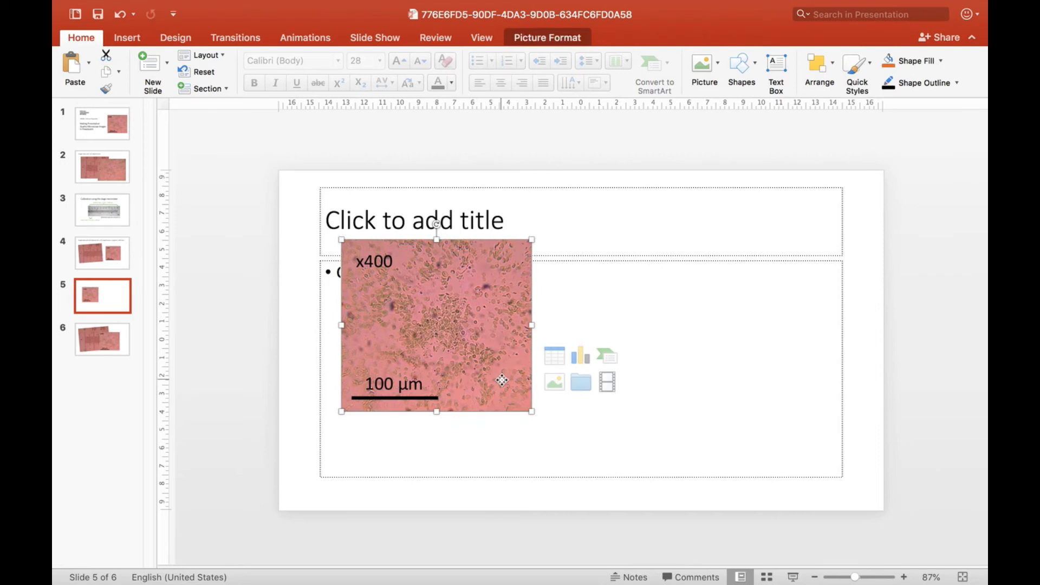